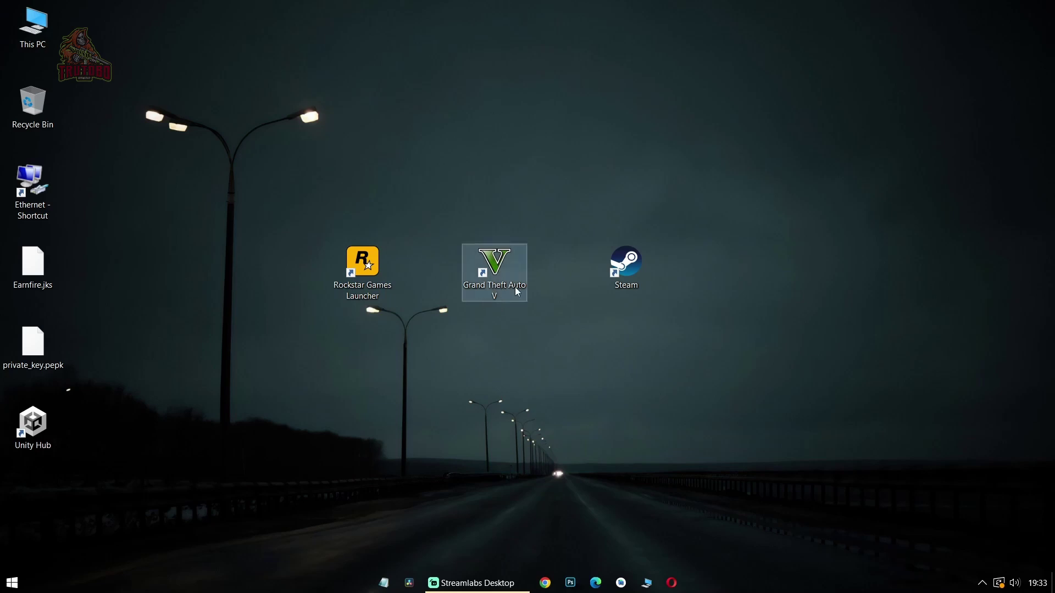
drag(578, 207, 687, 340)
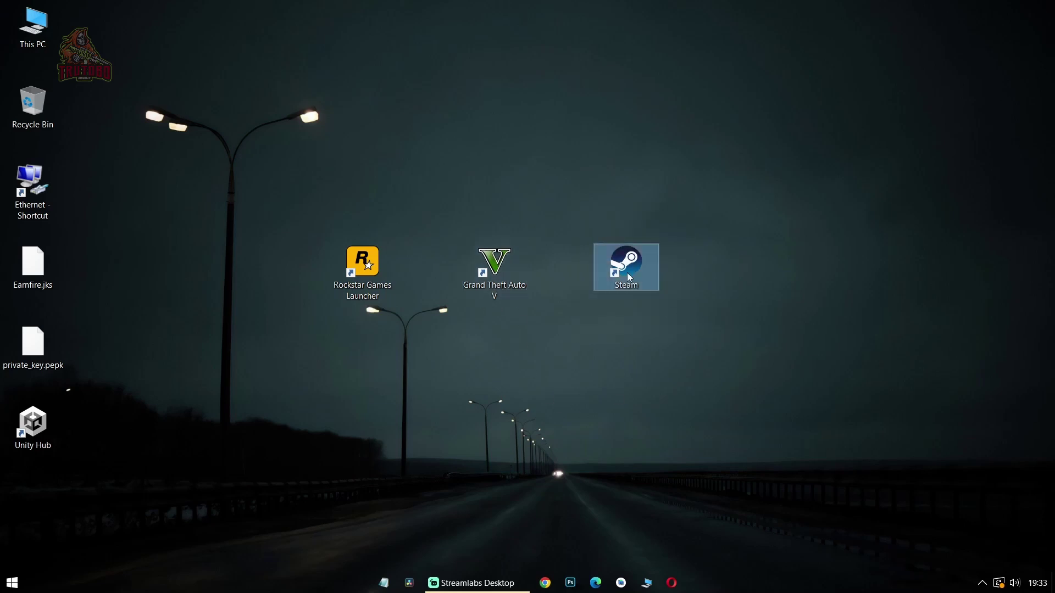
click(618, 362)
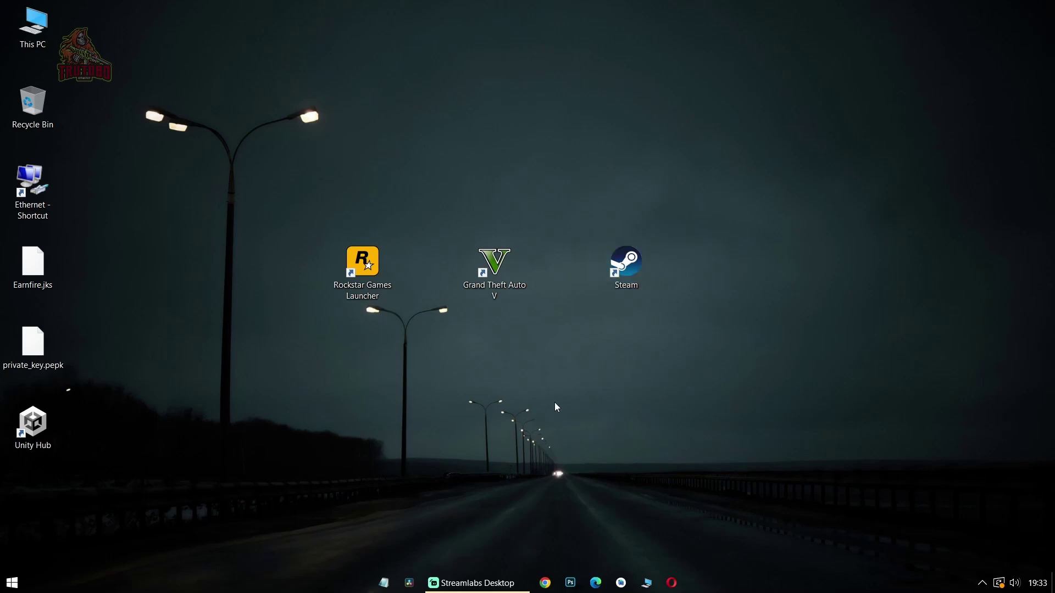
drag(302, 235, 735, 352)
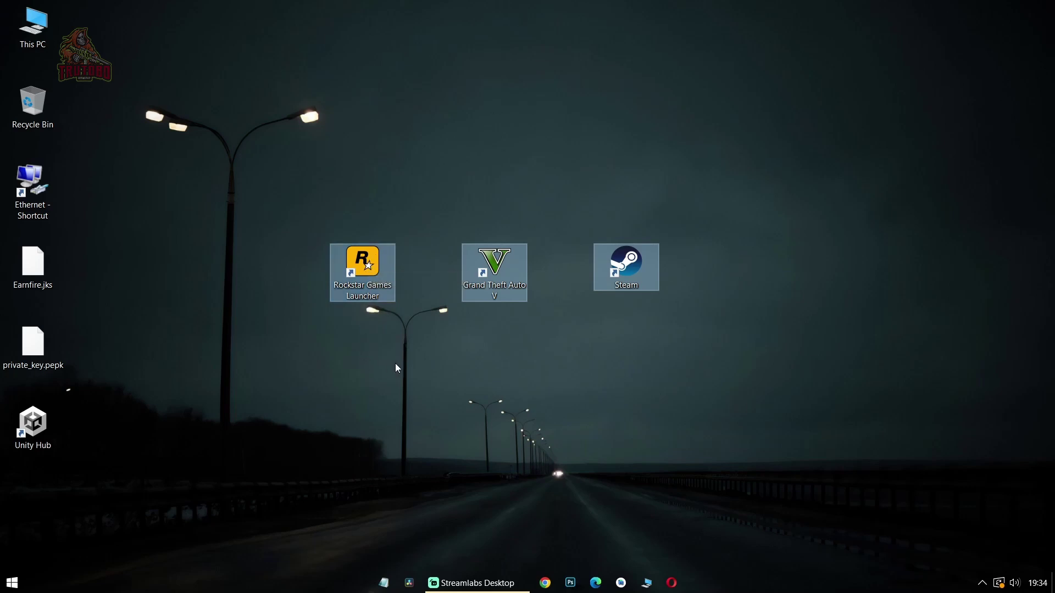
drag(432, 210, 538, 328)
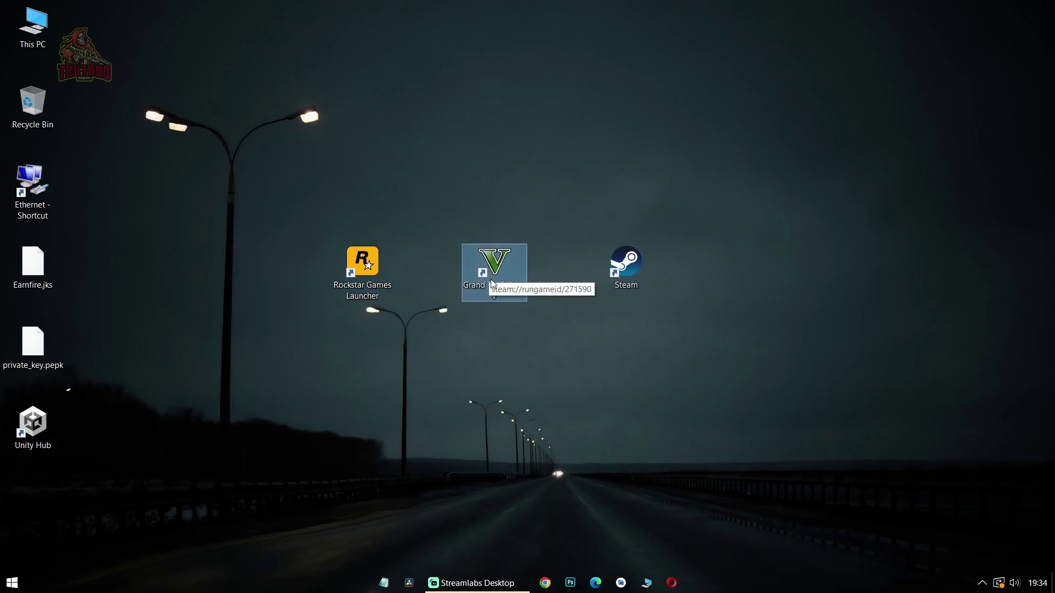
right_click(495, 263)
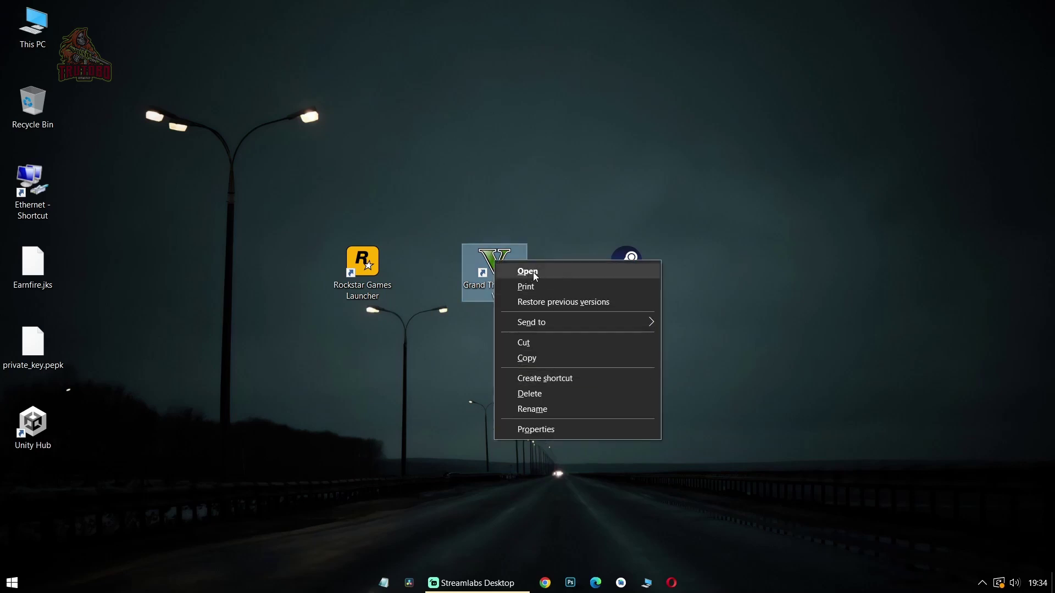
click(701, 199)
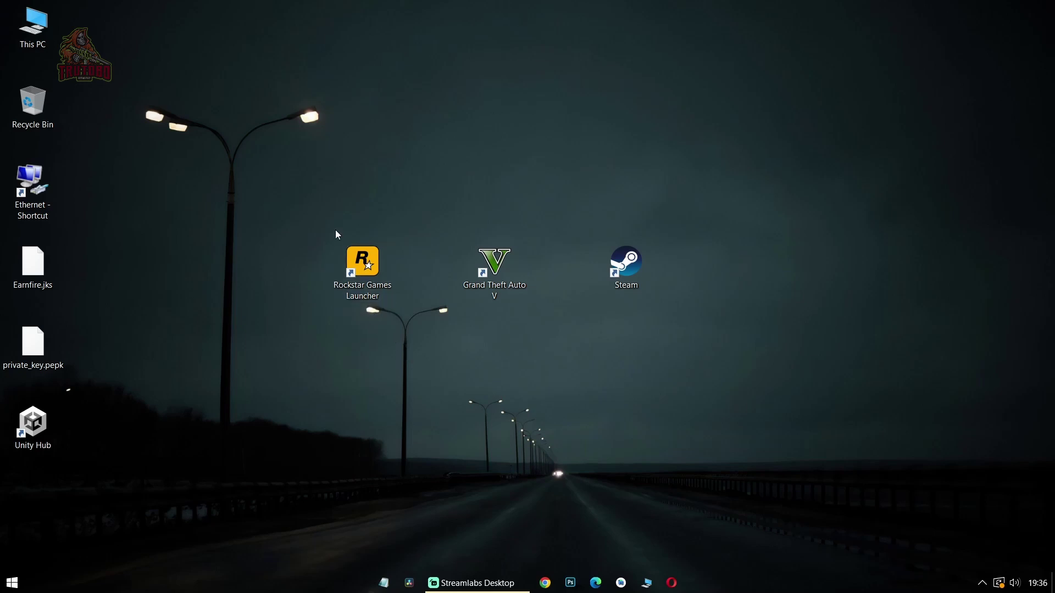
drag(293, 195, 412, 331)
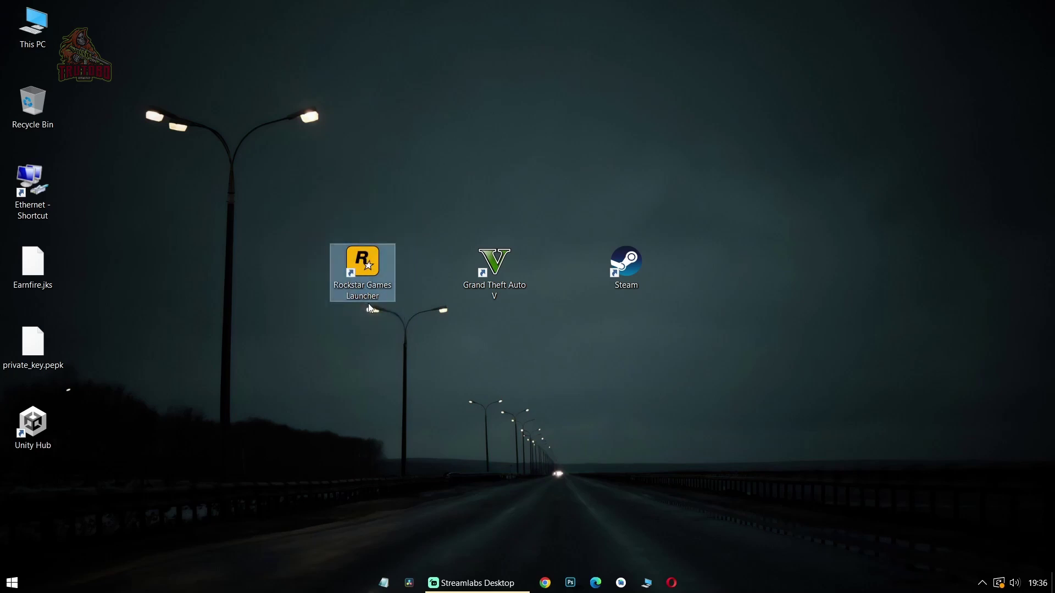
drag(459, 206, 710, 305)
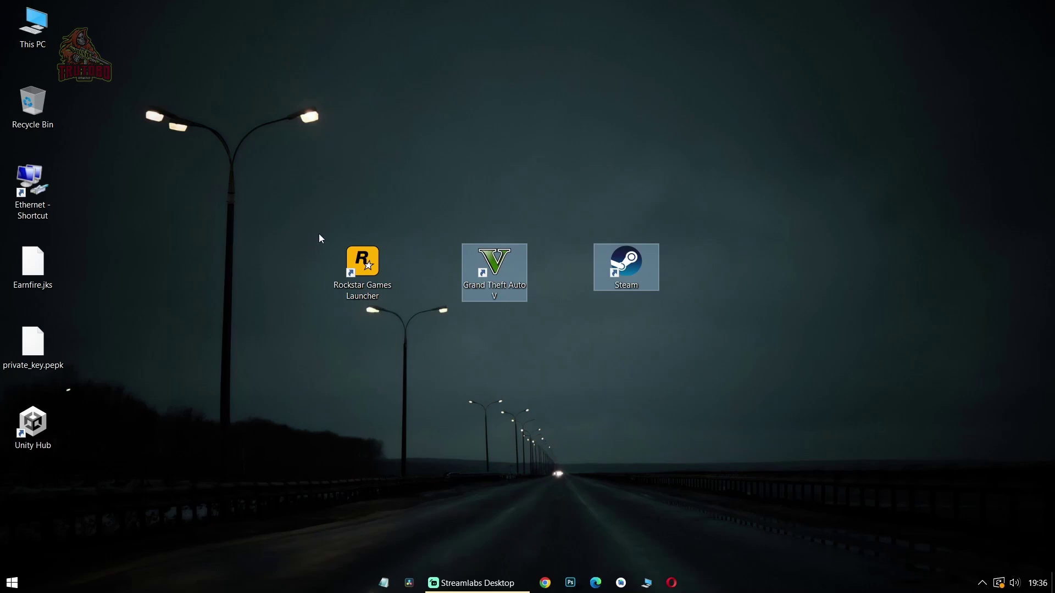
drag(297, 190, 402, 330)
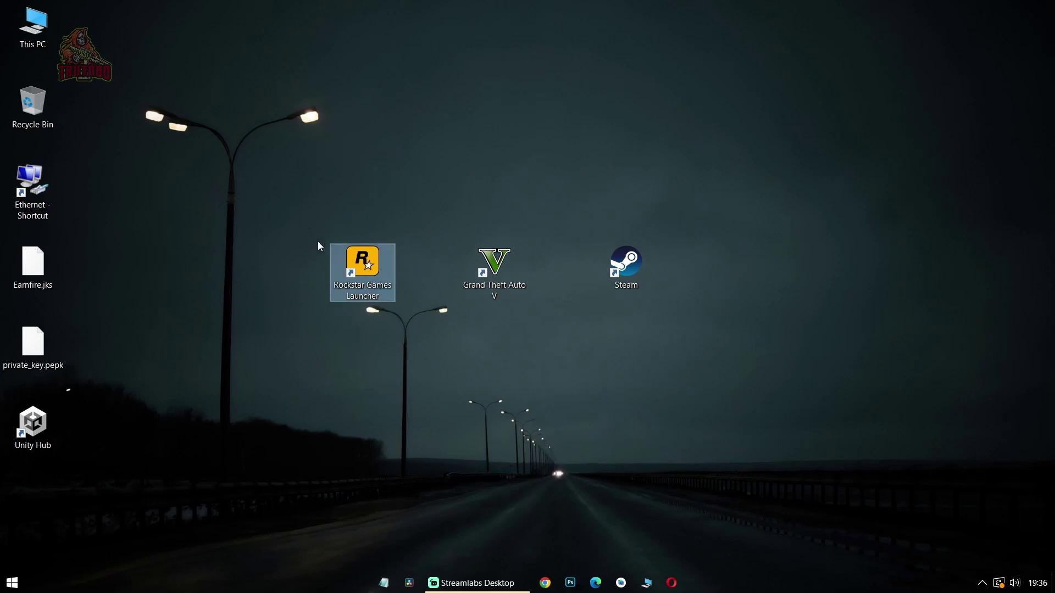
click(296, 237)
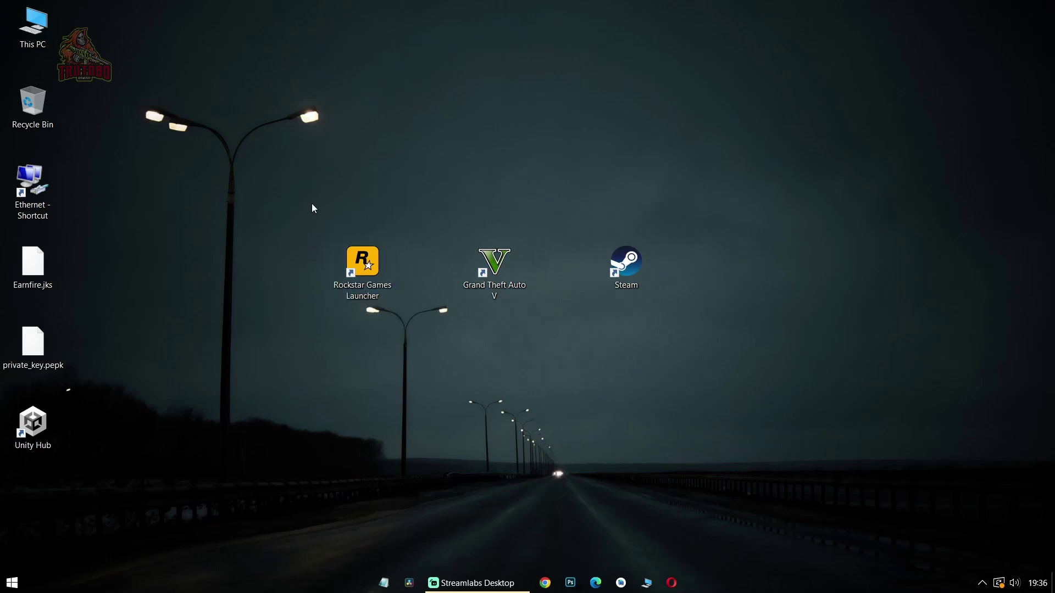
drag(315, 220, 398, 284)
click(397, 362)
drag(412, 348, 295, 190)
drag(467, 212, 662, 314)
drag(294, 194, 417, 345)
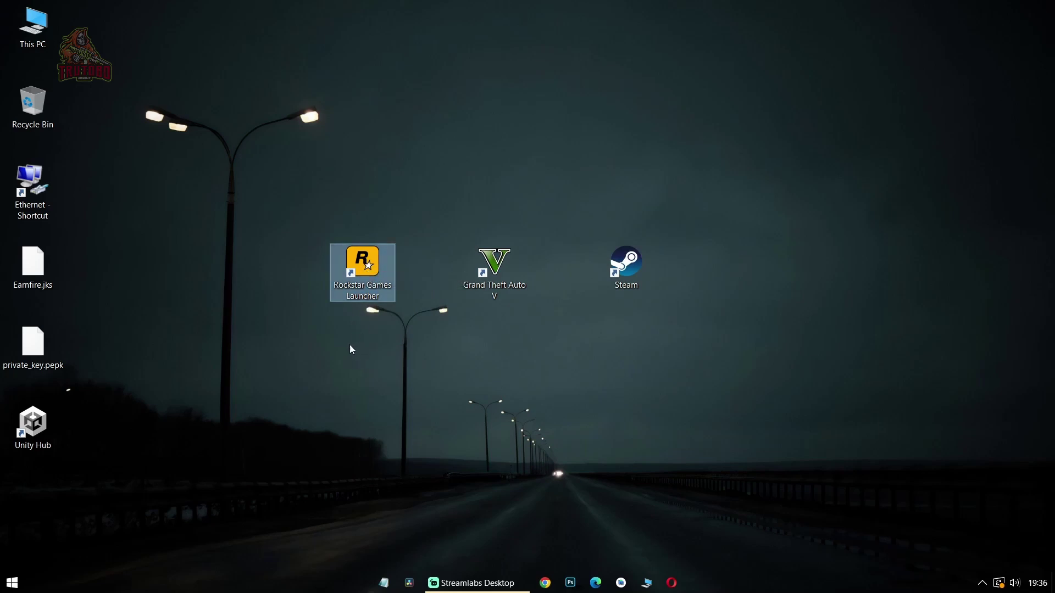
click(422, 407)
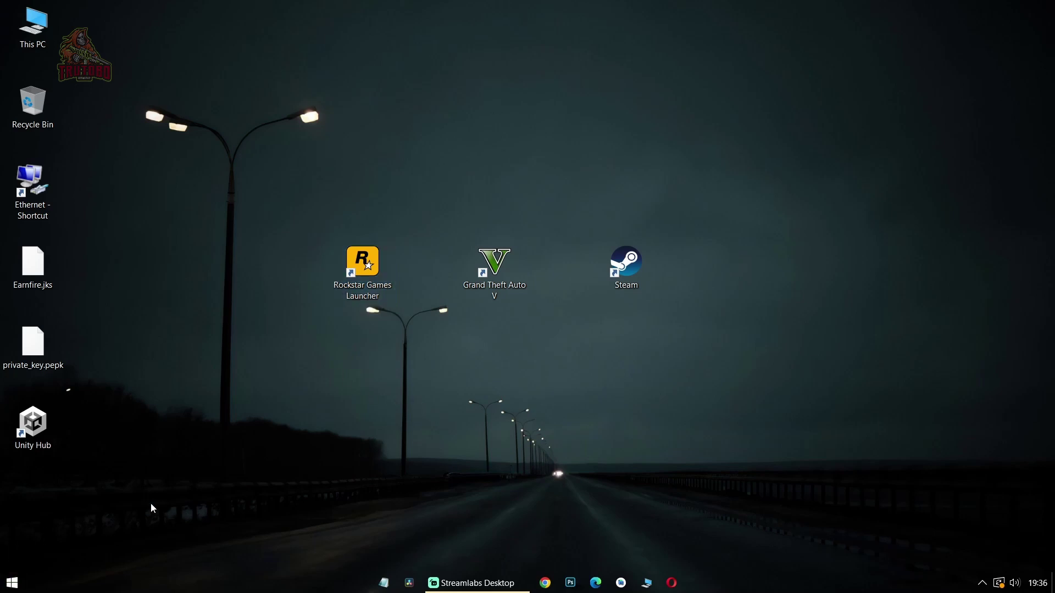
- Search Windows for "uninstall" and open the Add or remove programs settings
key(super)
text(uninstall)
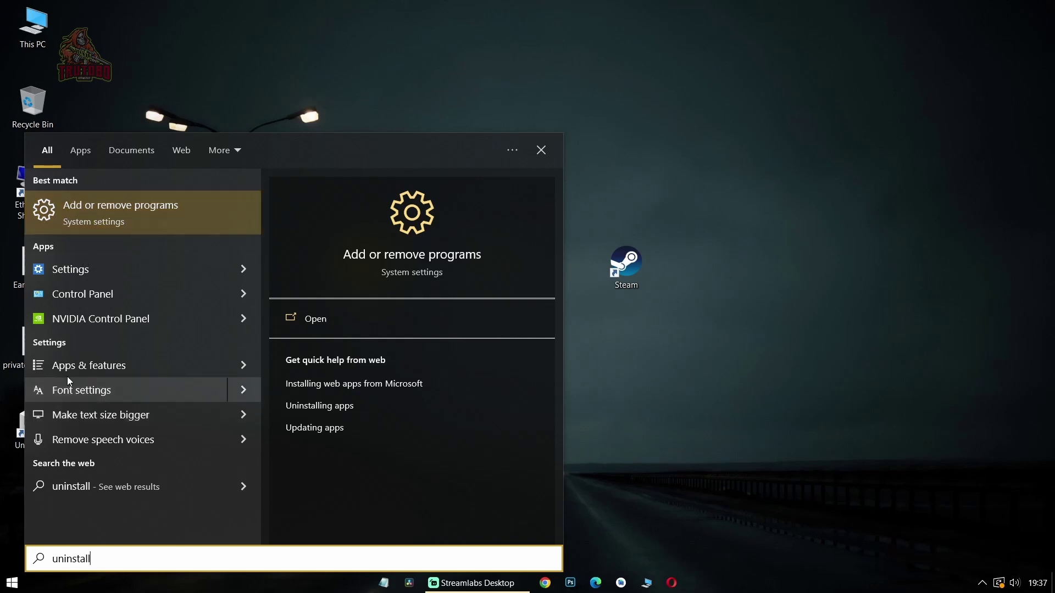
click(146, 209)
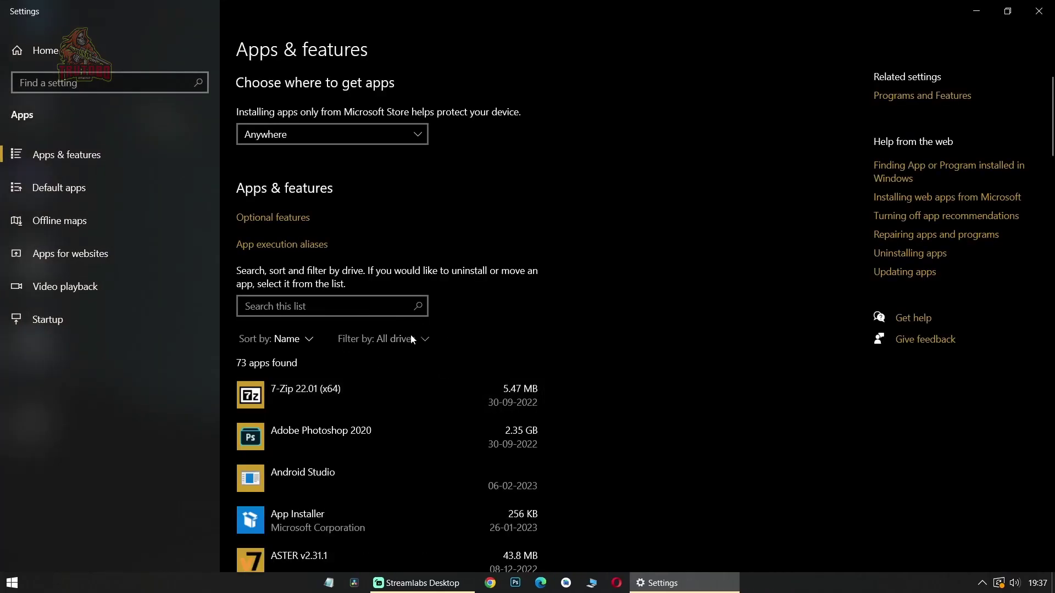
- Search the installed apps for "rock", expand Rockstar Games Launcher to view its uninstall option, and close Settings
scroll(413, 338, down, 10)
scroll(466, 388, up, 9)
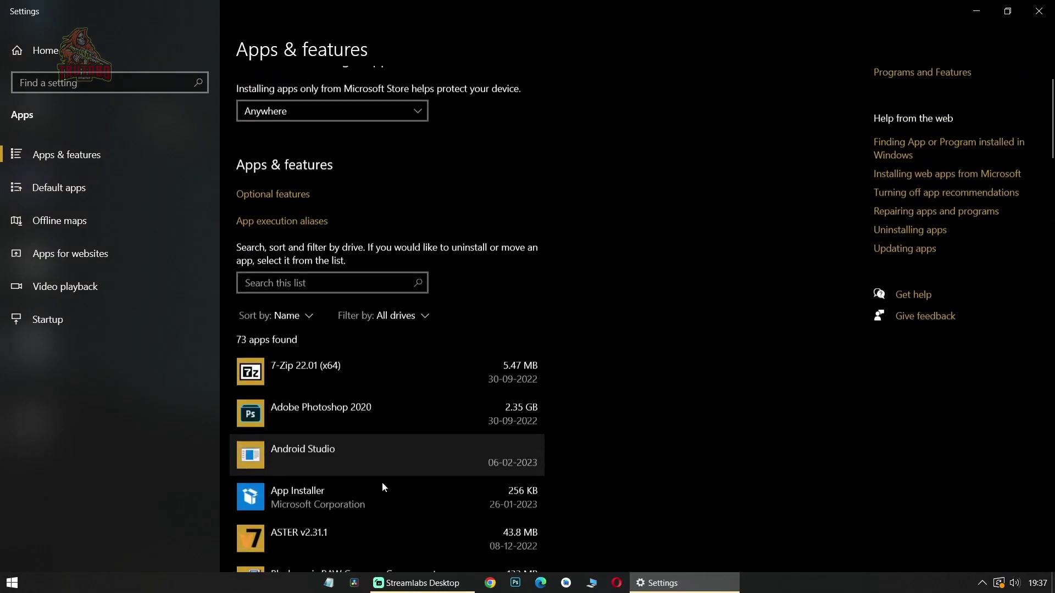
scroll(383, 487, up, 2)
click(286, 306)
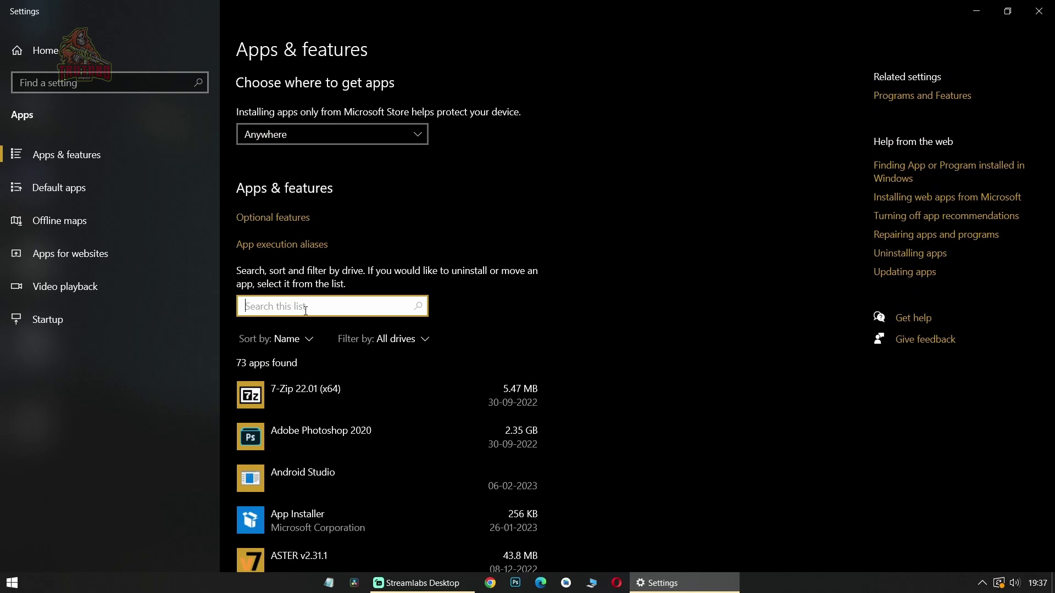
text(rock)
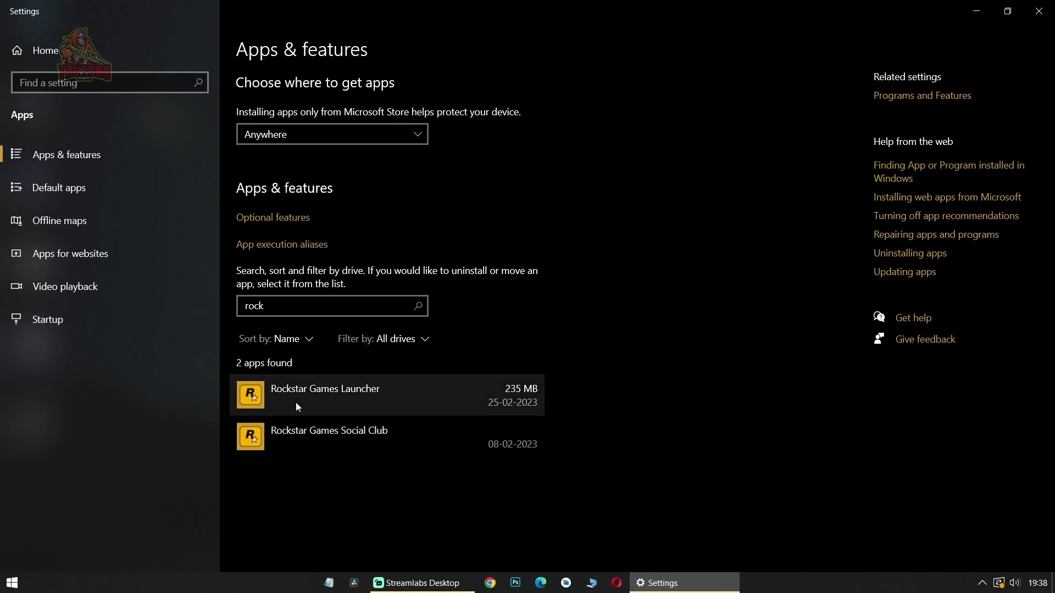
click(401, 394)
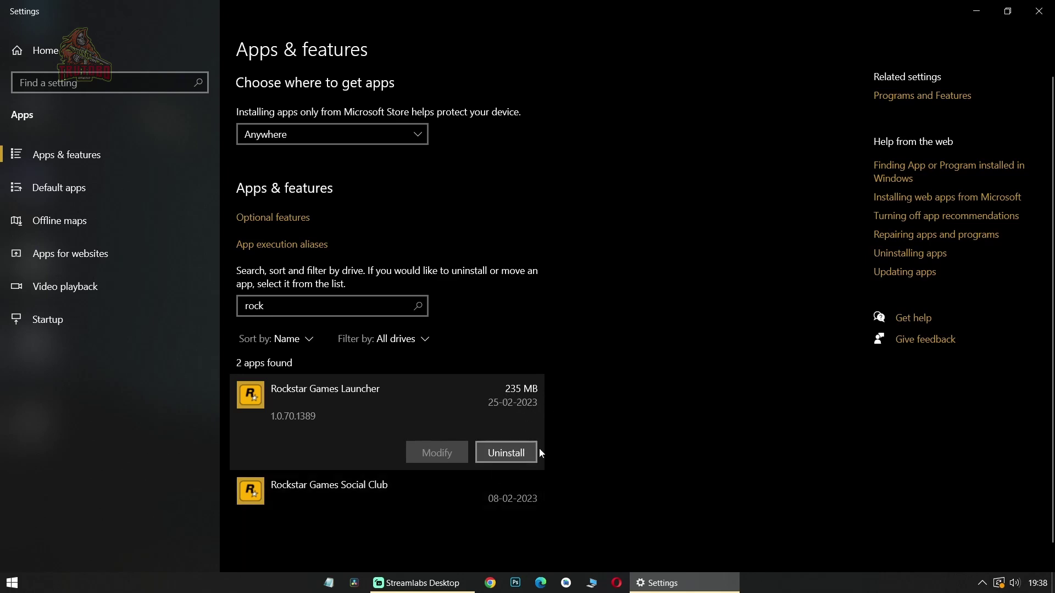
click(1038, 11)
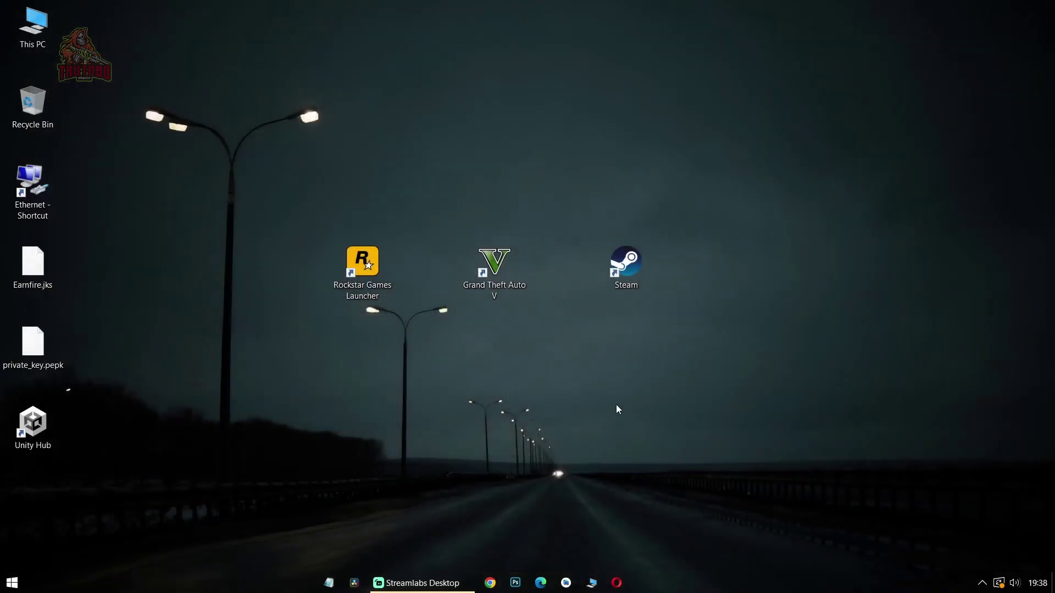
drag(283, 196, 411, 328)
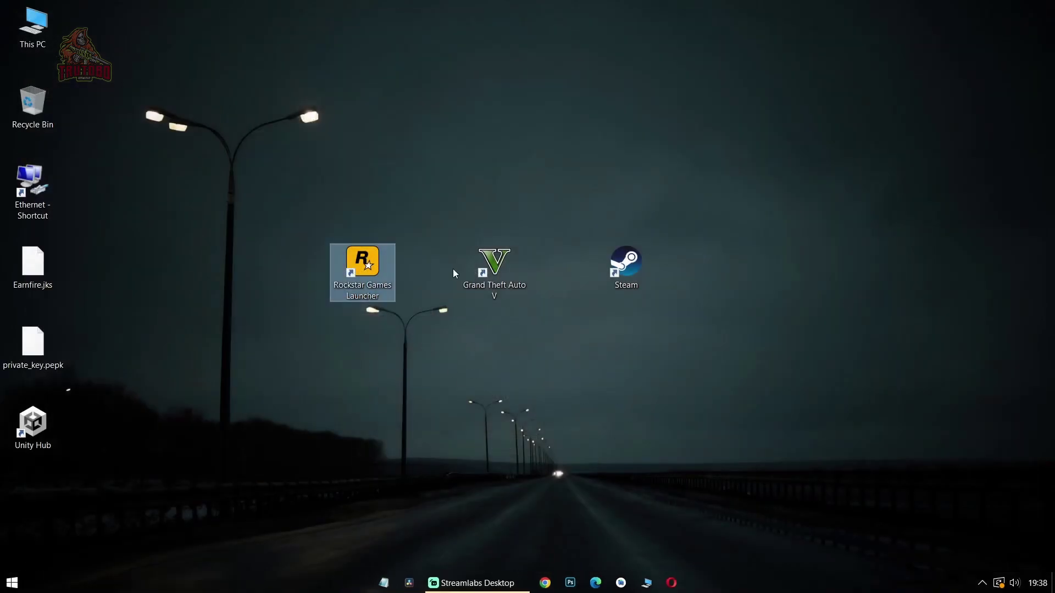
drag(453, 207, 560, 344)
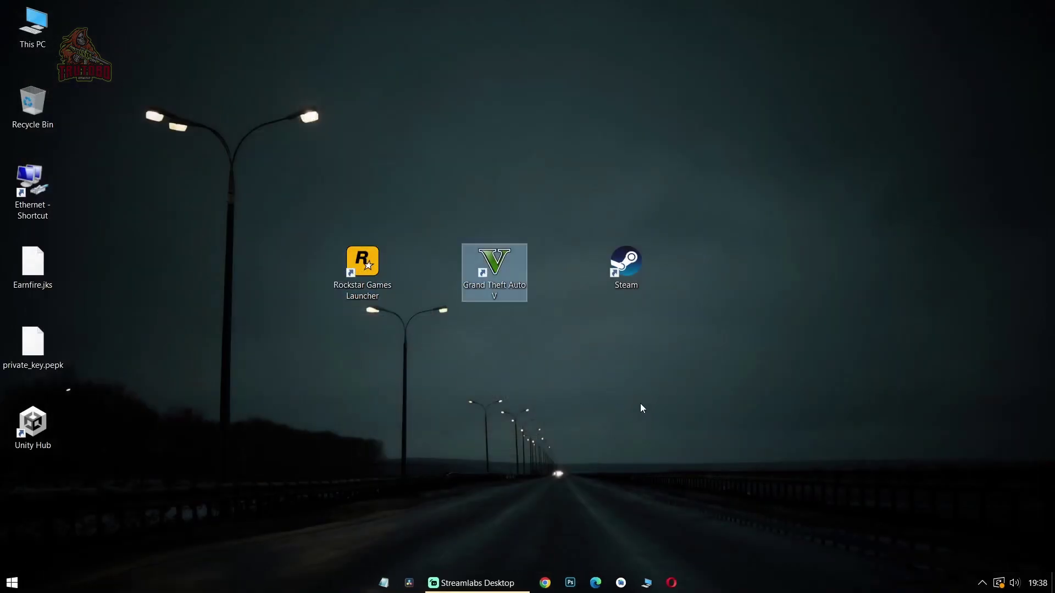
drag(580, 222, 677, 345)
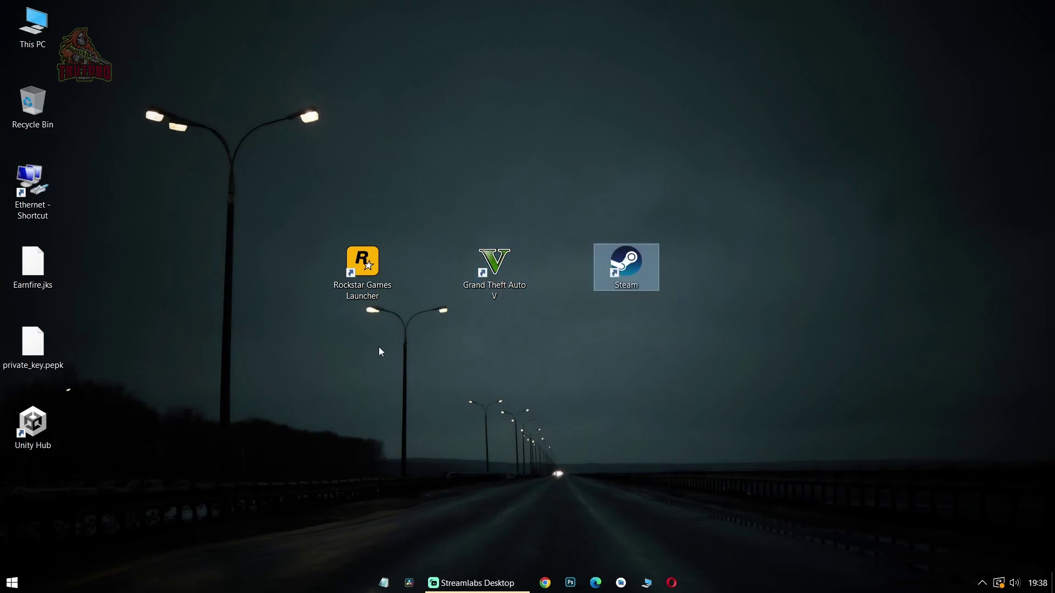
click(473, 256)
drag(460, 229, 537, 337)
click(491, 343)
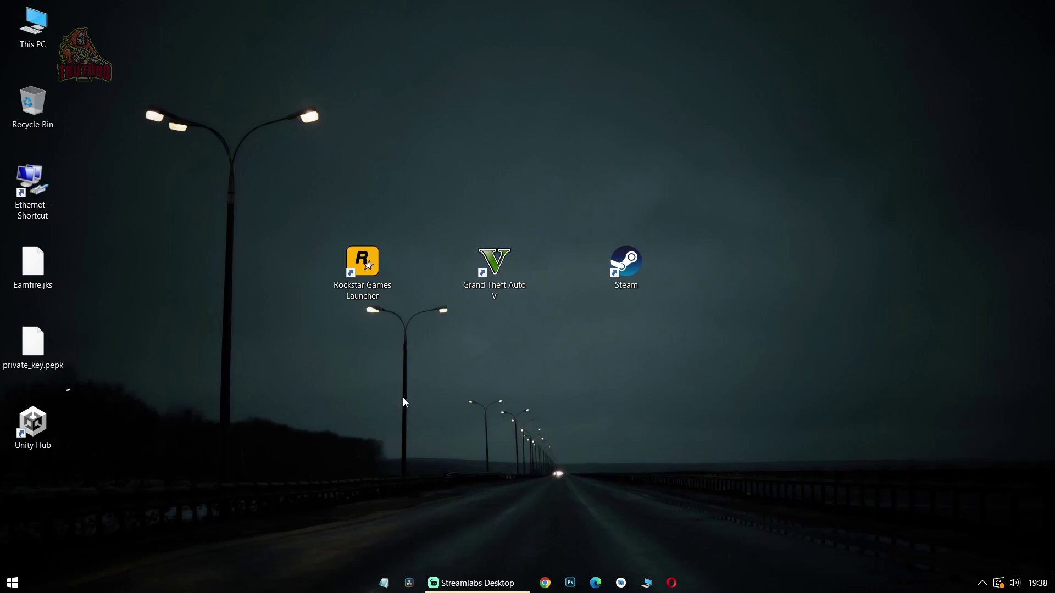
drag(312, 206, 400, 336)
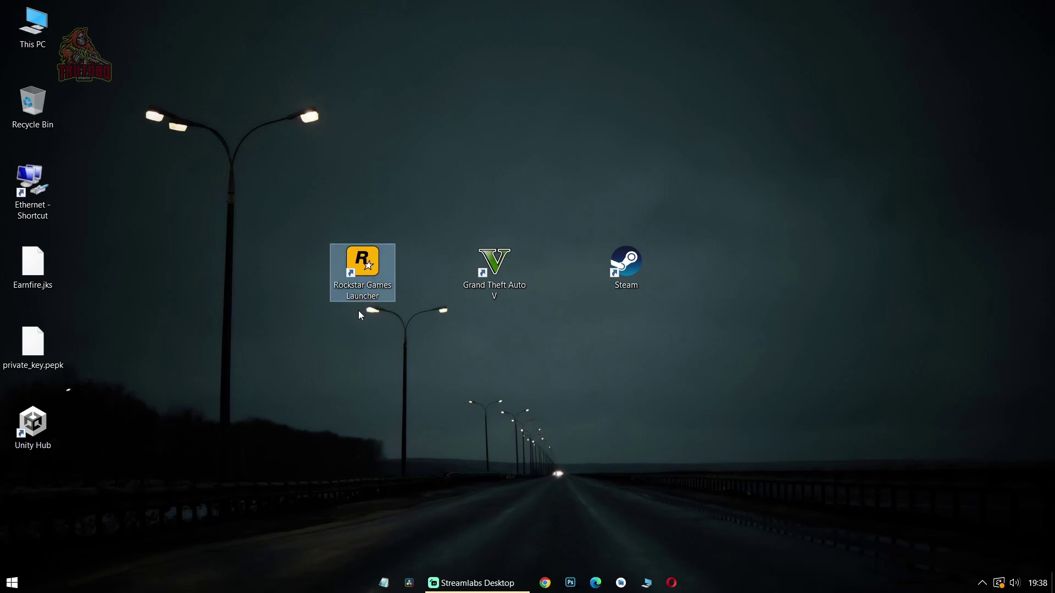
drag(434, 225, 699, 333)
drag(300, 219, 407, 312)
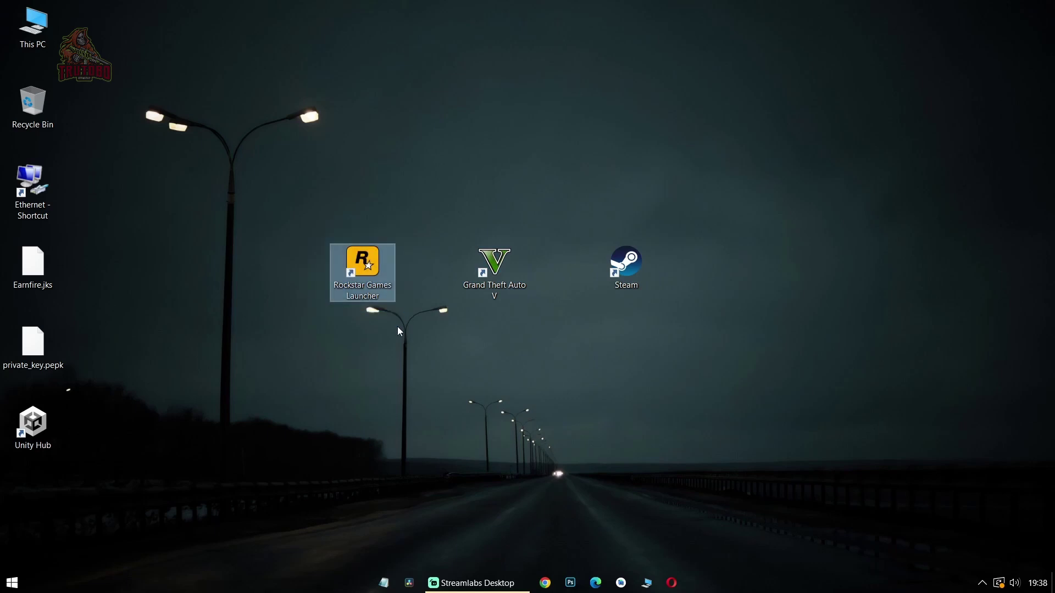
click(373, 343)
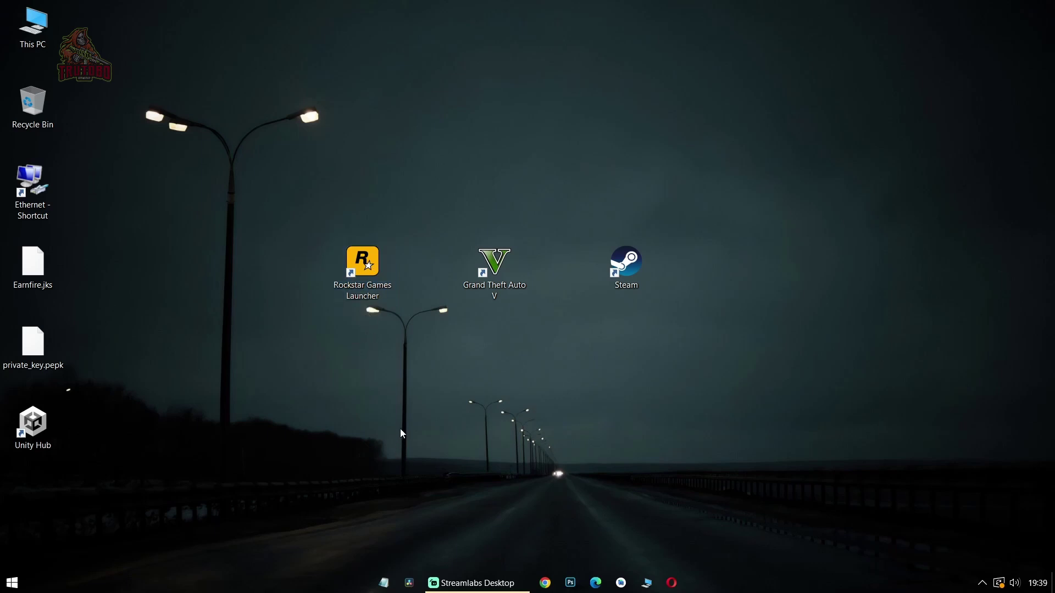
right_click(365, 266)
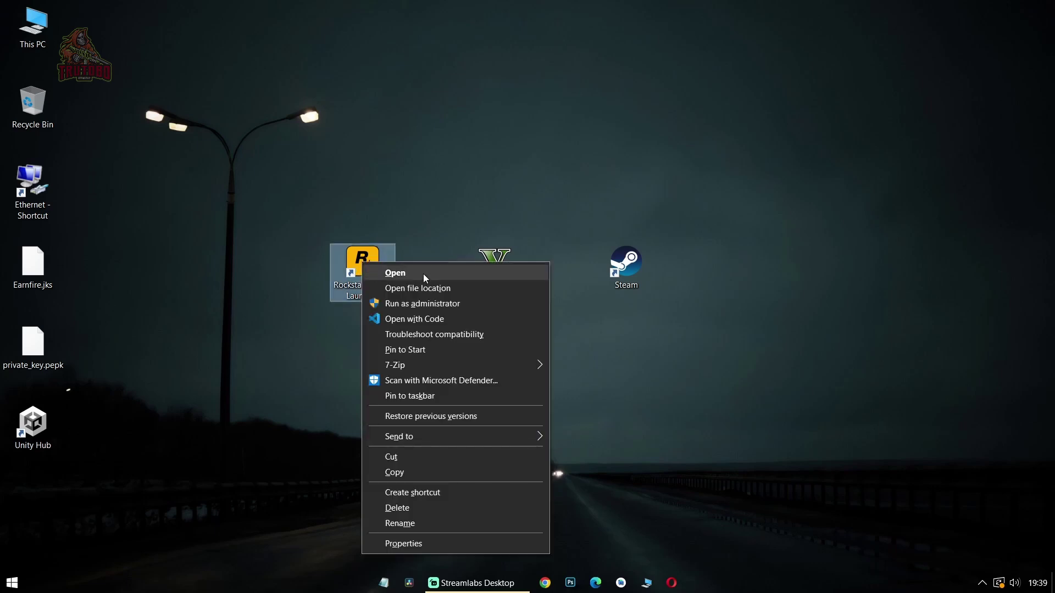
key(Escape)
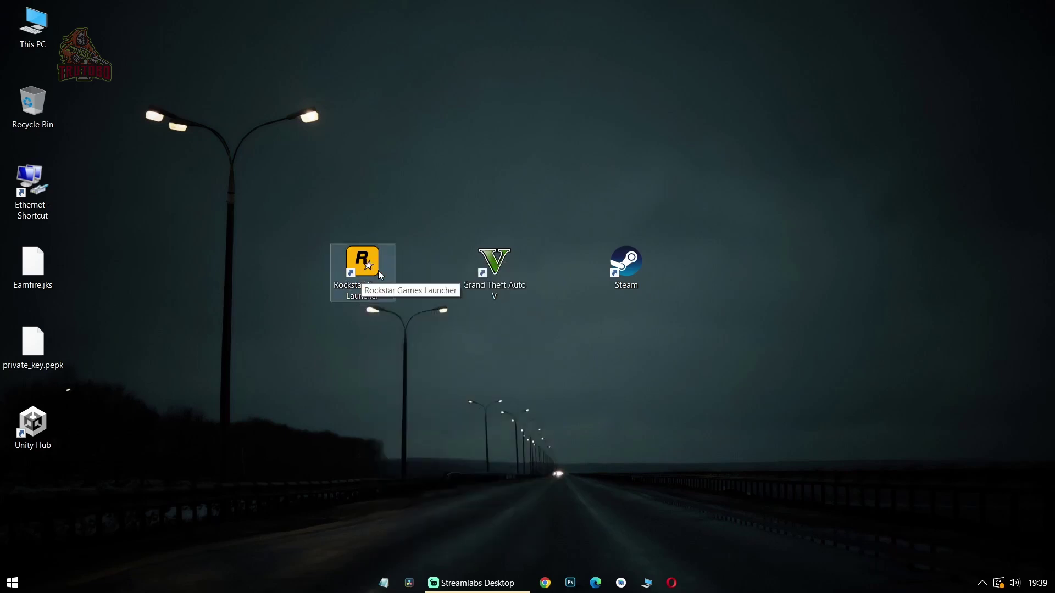
click(355, 365)
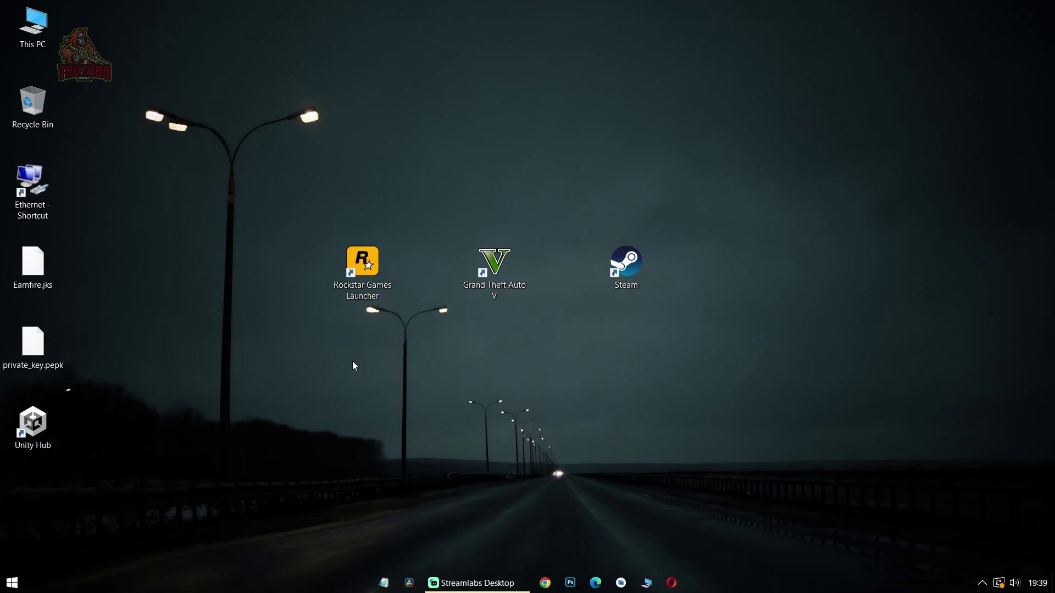
right_click(489, 259)
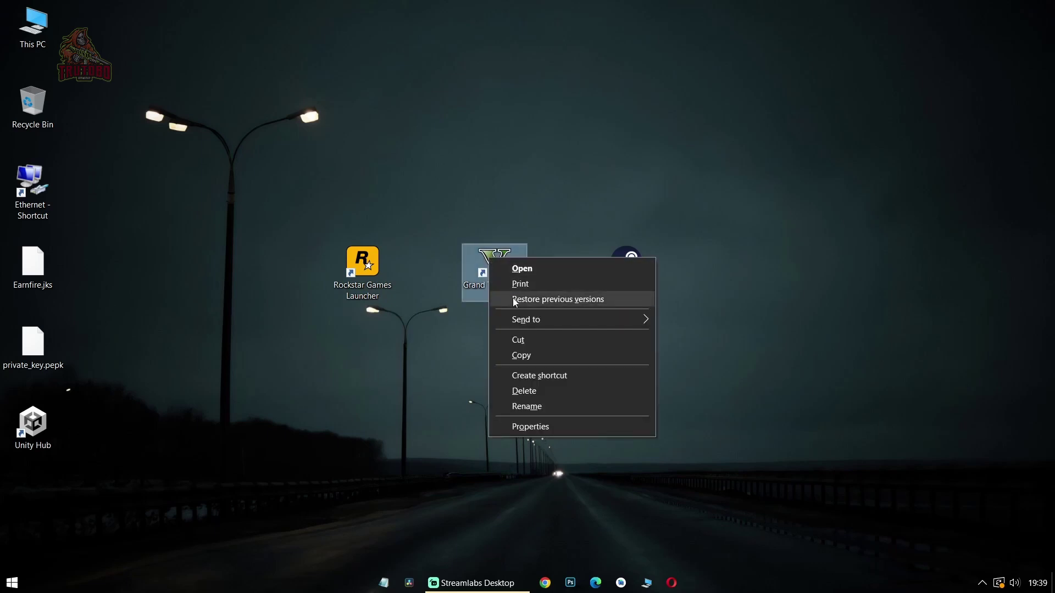
click(474, 393)
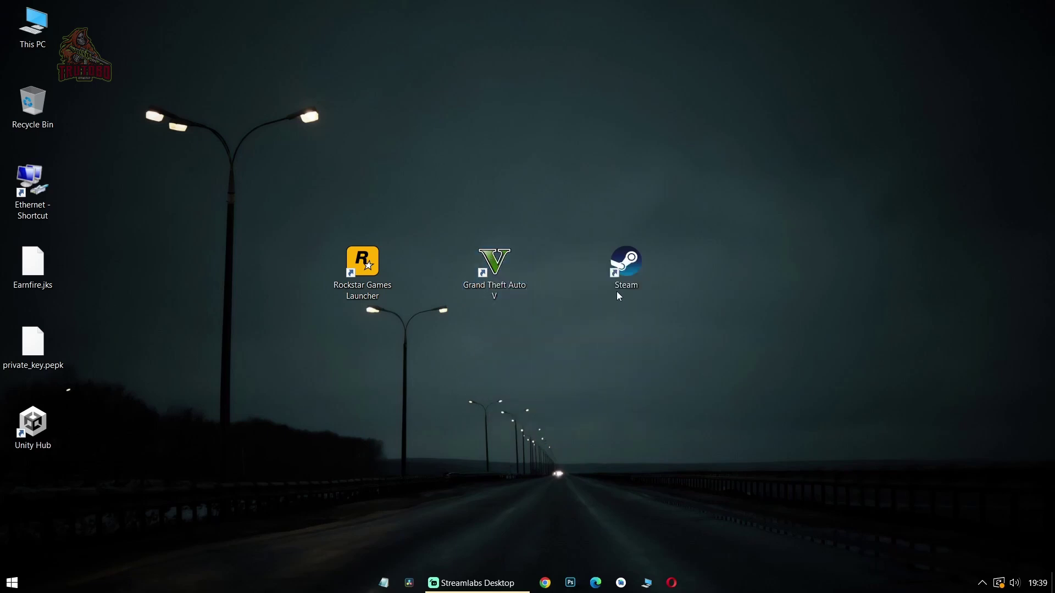
drag(596, 214, 686, 337)
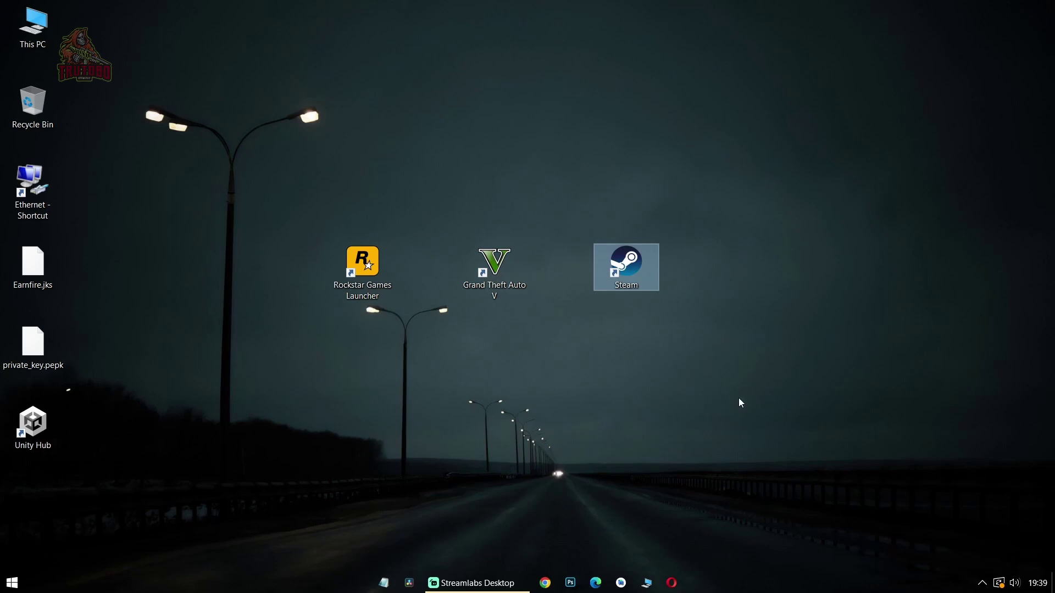
drag(744, 397, 254, 213)
drag(78, 522, 2, 9)
click(346, 470)
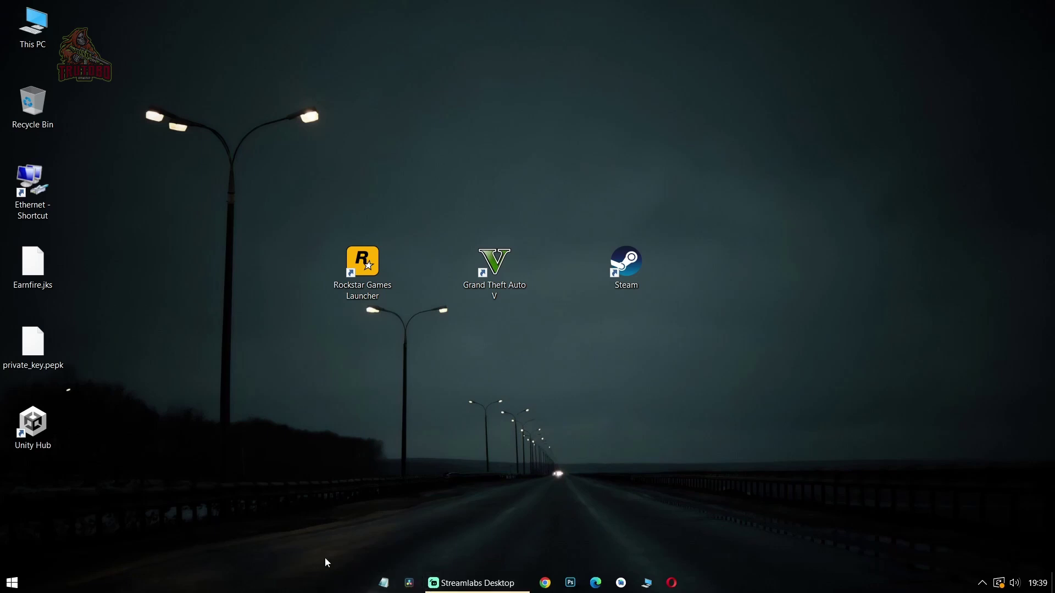
drag(323, 557, 614, 572)
right_click(278, 583)
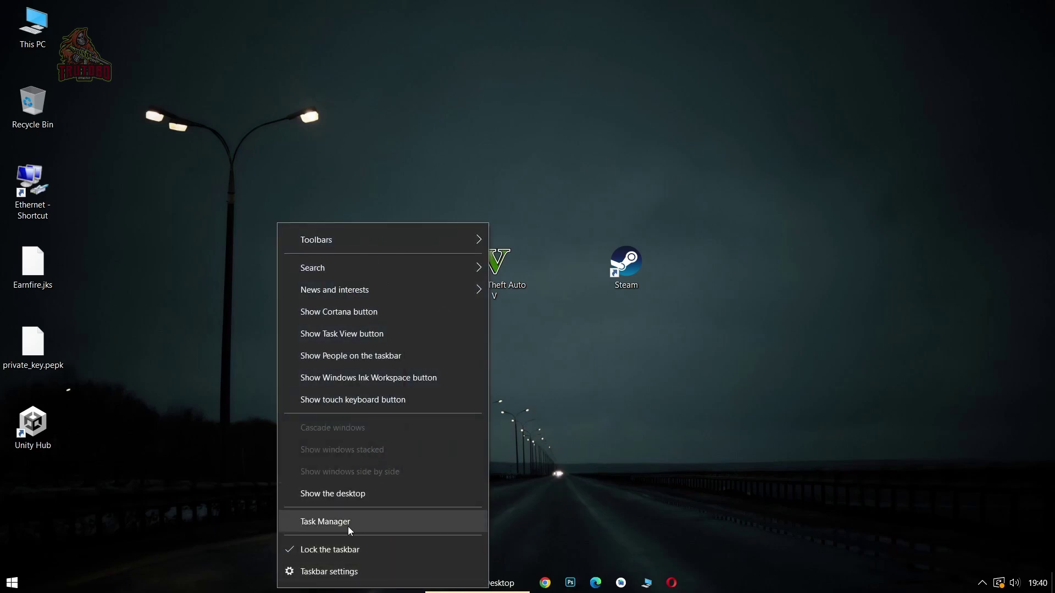
right_click(236, 583)
click(207, 585)
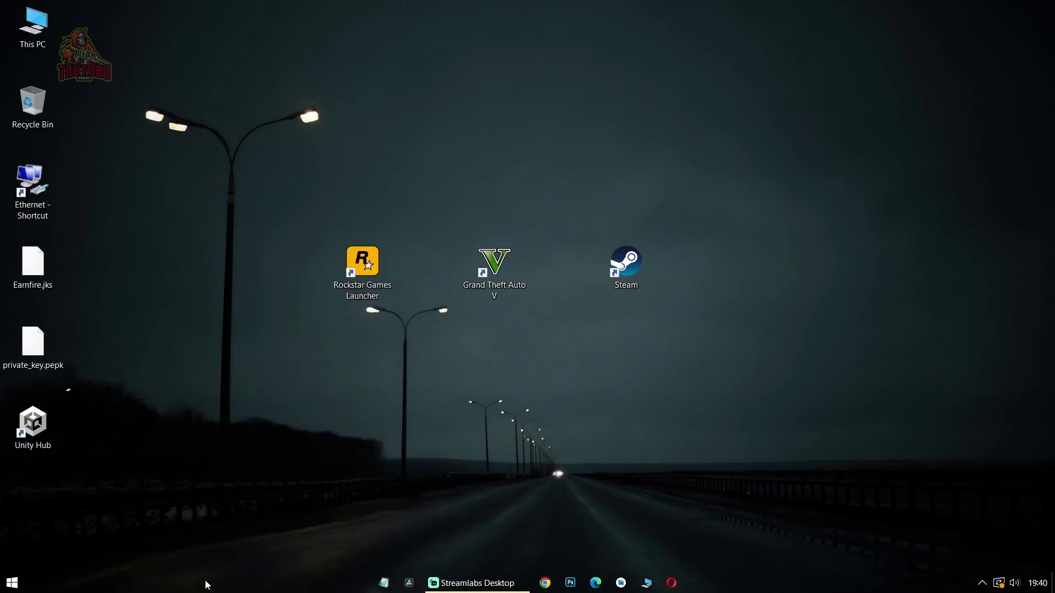
- Open Task Manager and expand it to the detailed process list
right_click(247, 592)
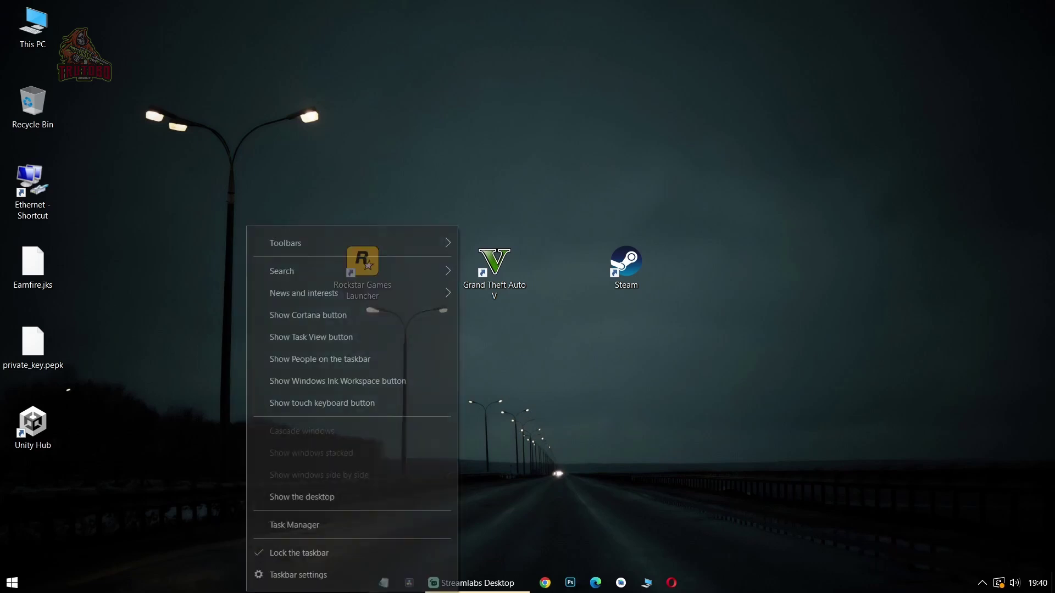
click(326, 525)
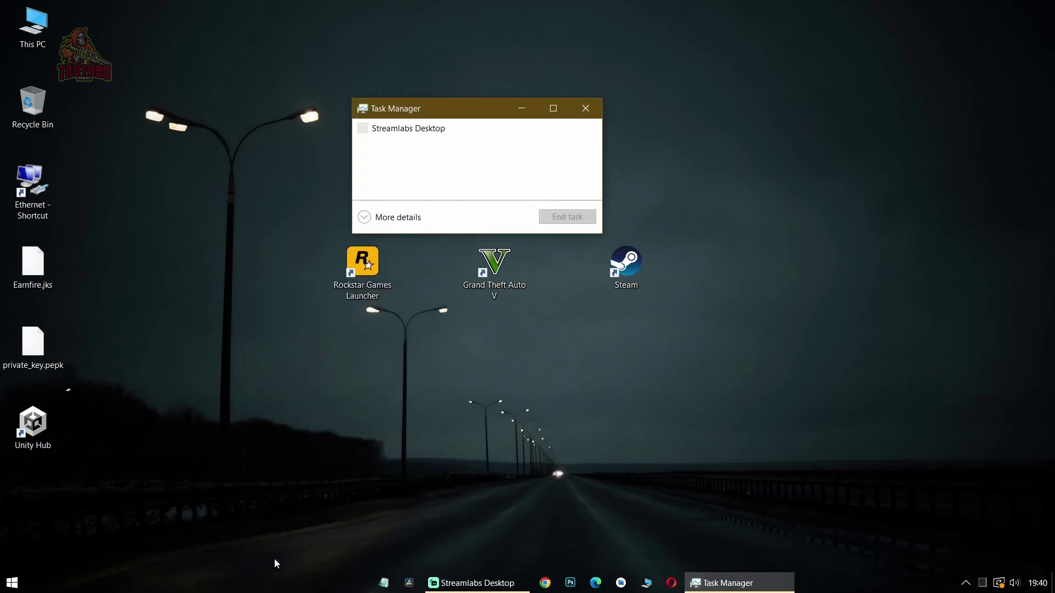
click(365, 217)
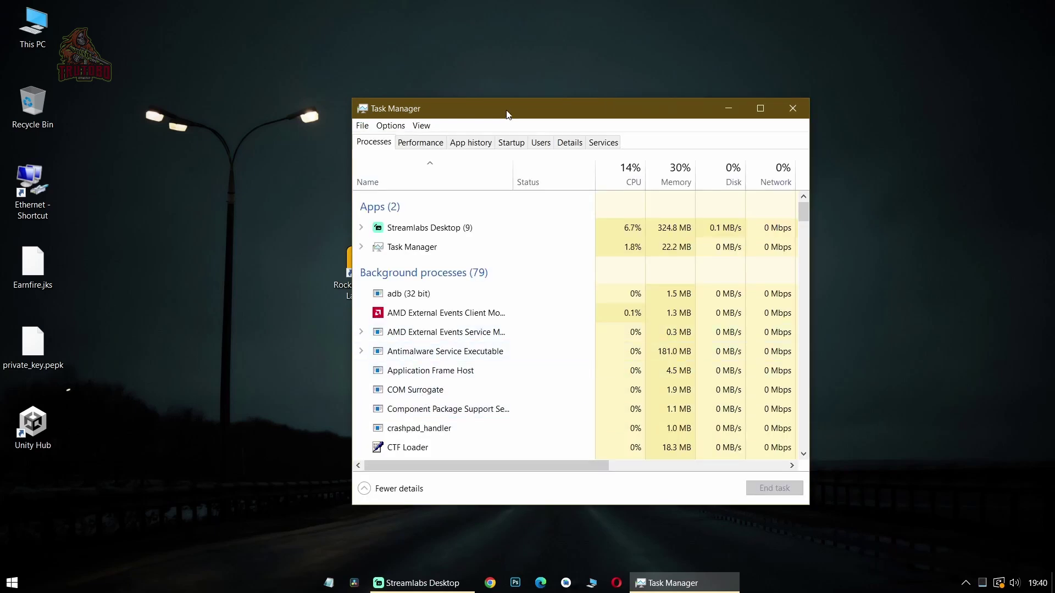
drag(538, 110, 609, 43)
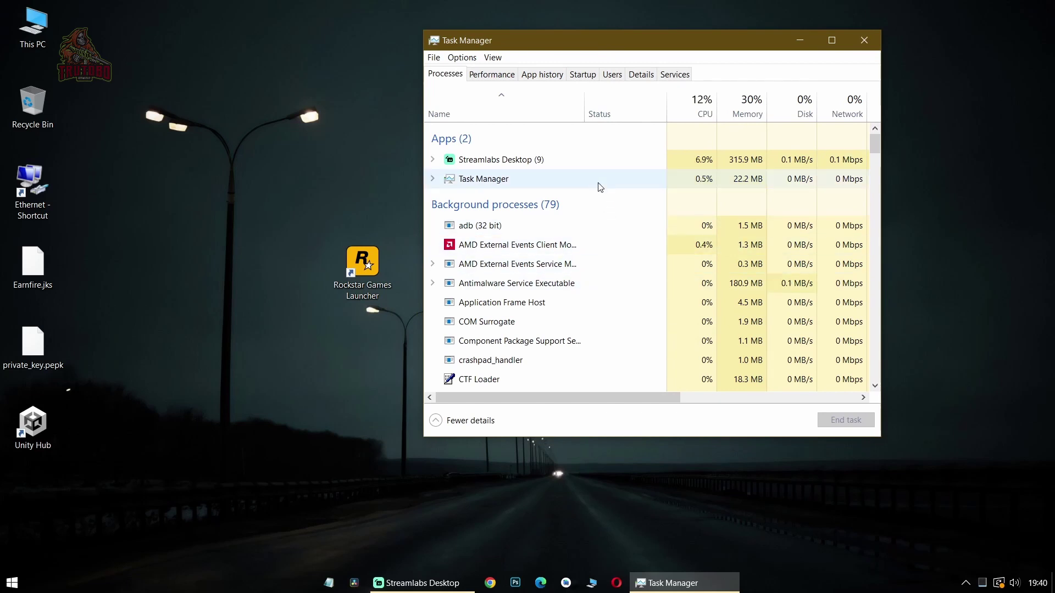
- Examine the list of background processes in Task Manager for any Rockstar Games Launcher or Grand Theft Auto V entries
scroll(589, 242, down, 3)
scroll(577, 239, down, 6)
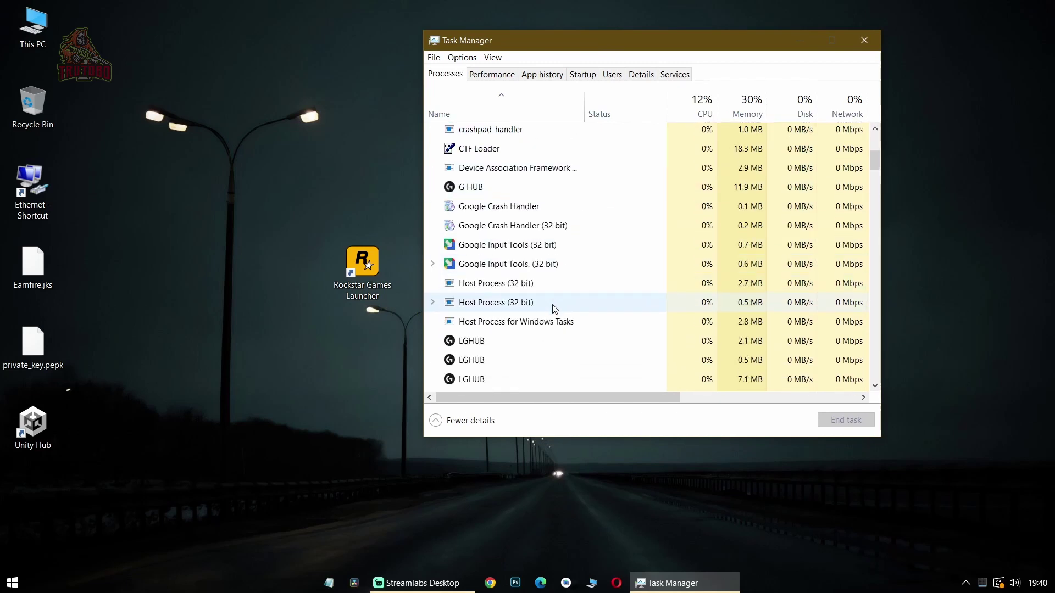
scroll(538, 321, down, 3)
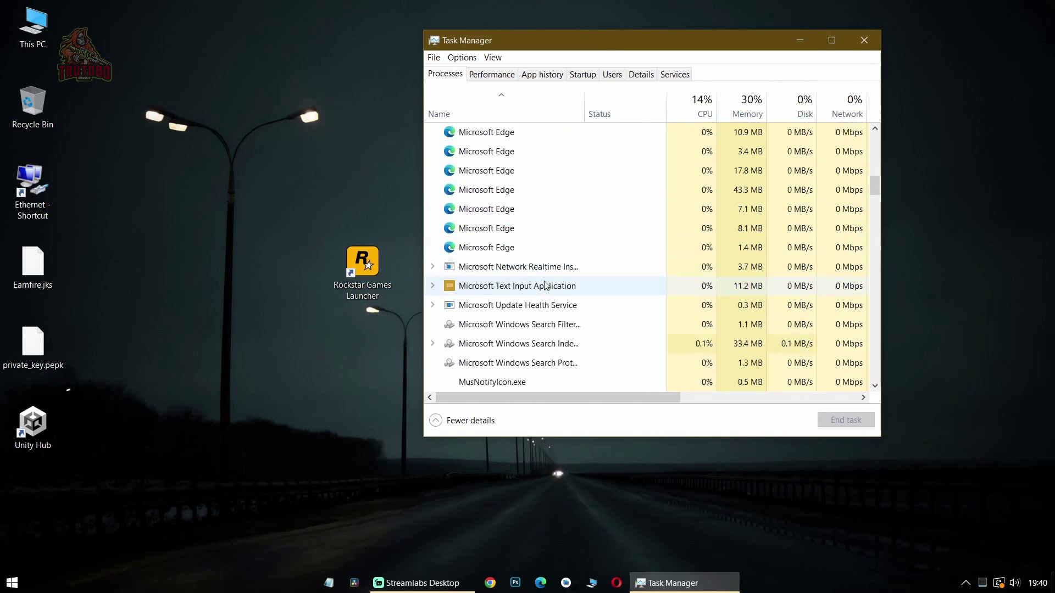
scroll(541, 308, up, 2)
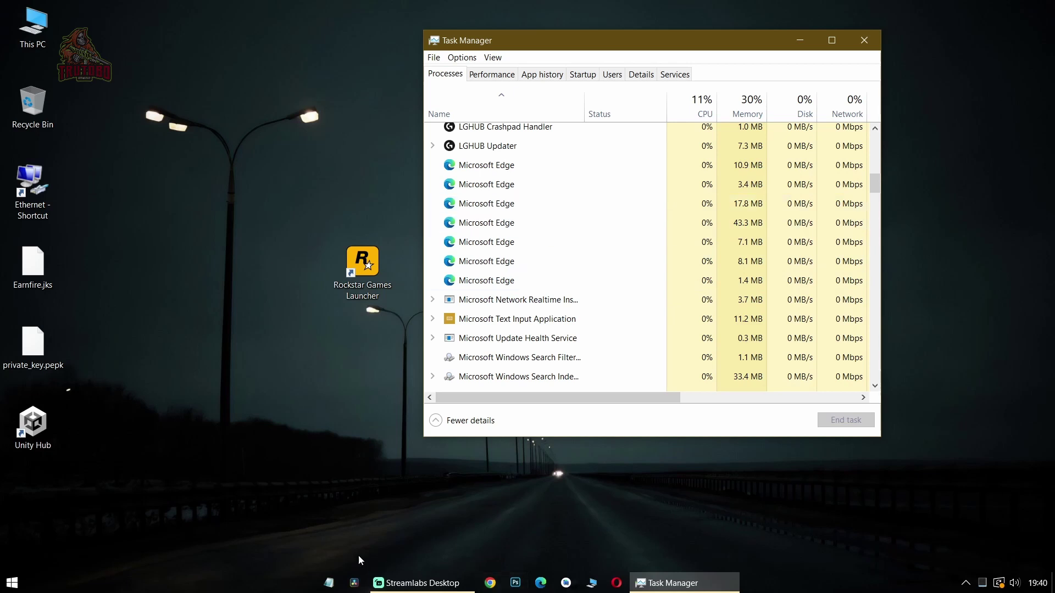
drag(277, 534, 795, 572)
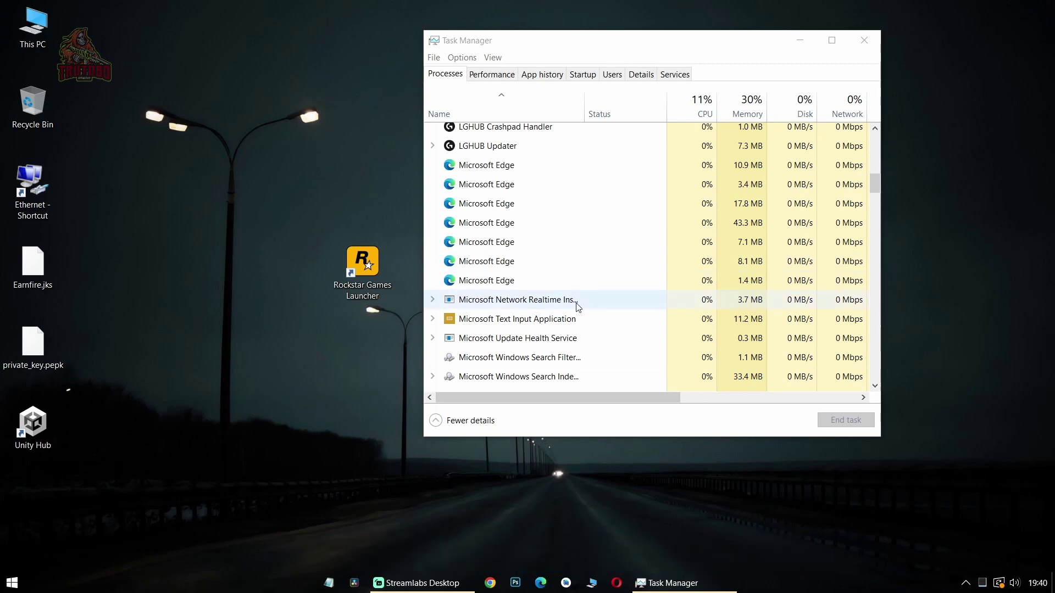
scroll(582, 302, up, 4)
scroll(588, 286, up, 1)
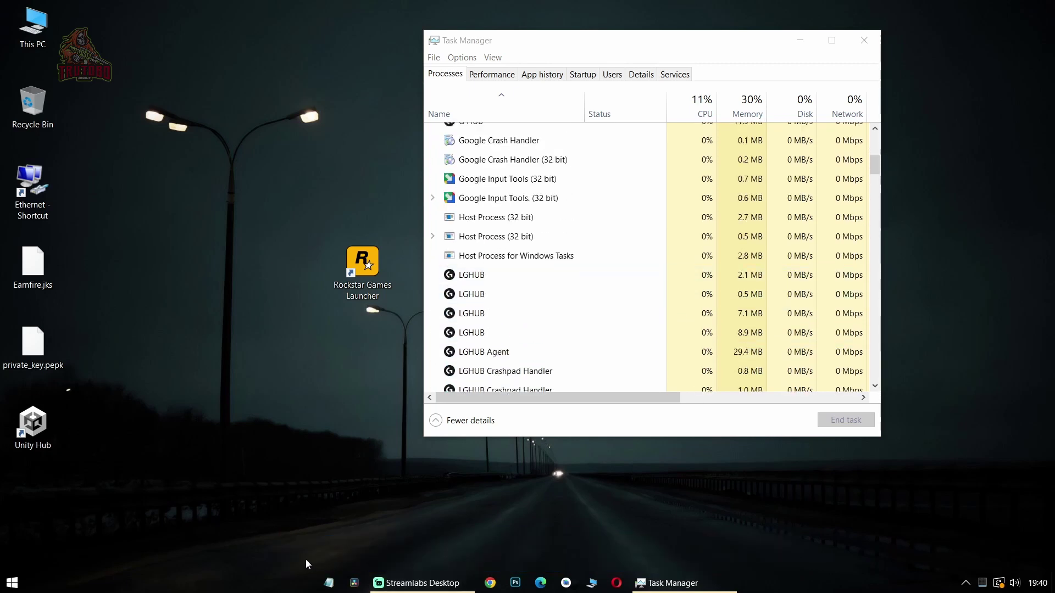
scroll(546, 313, up, 6)
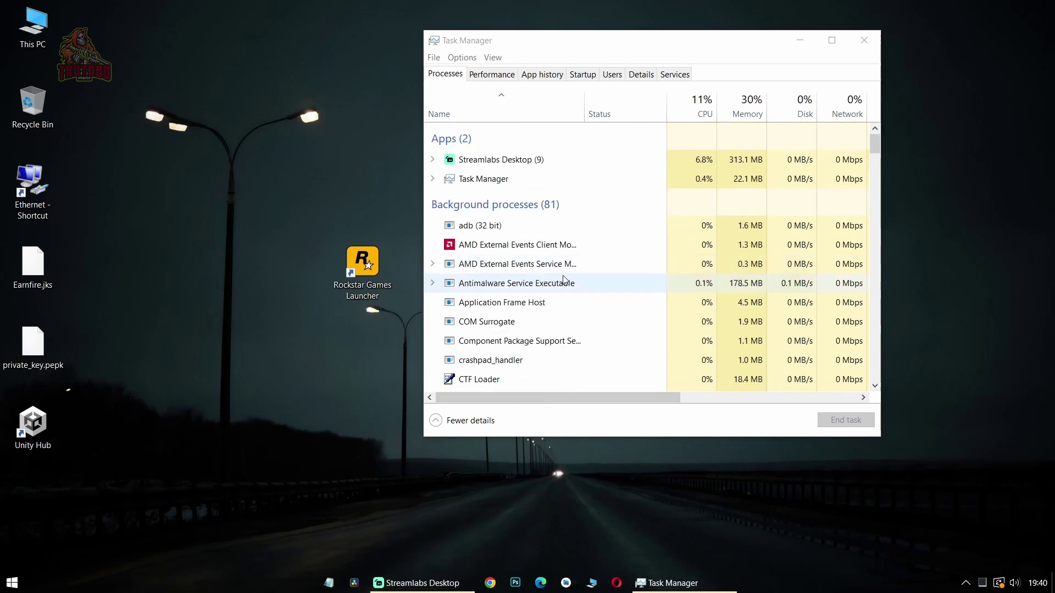
scroll(587, 259, down, 8)
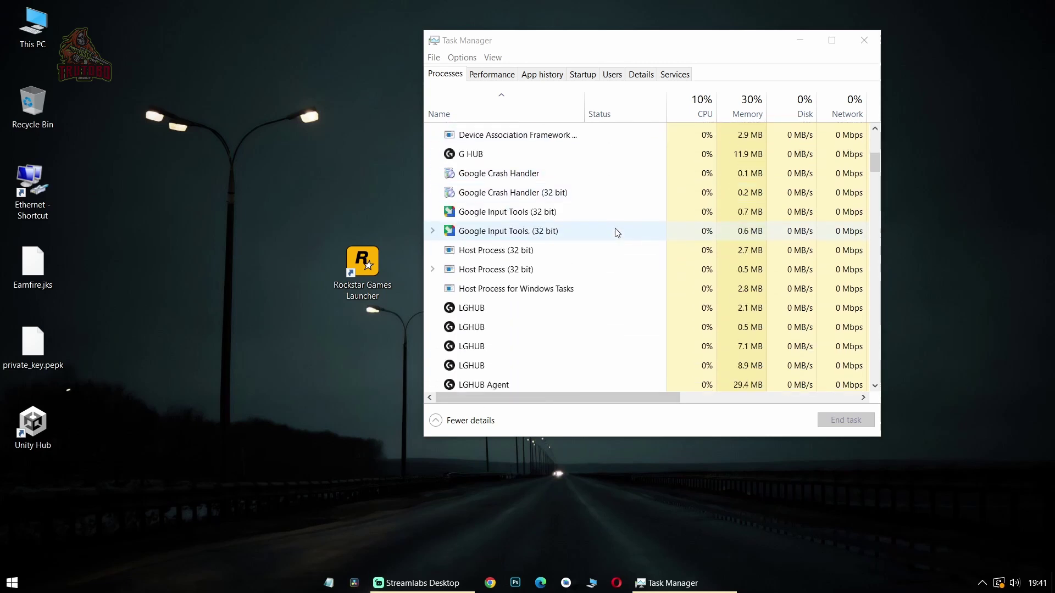
drag(532, 42, 765, 97)
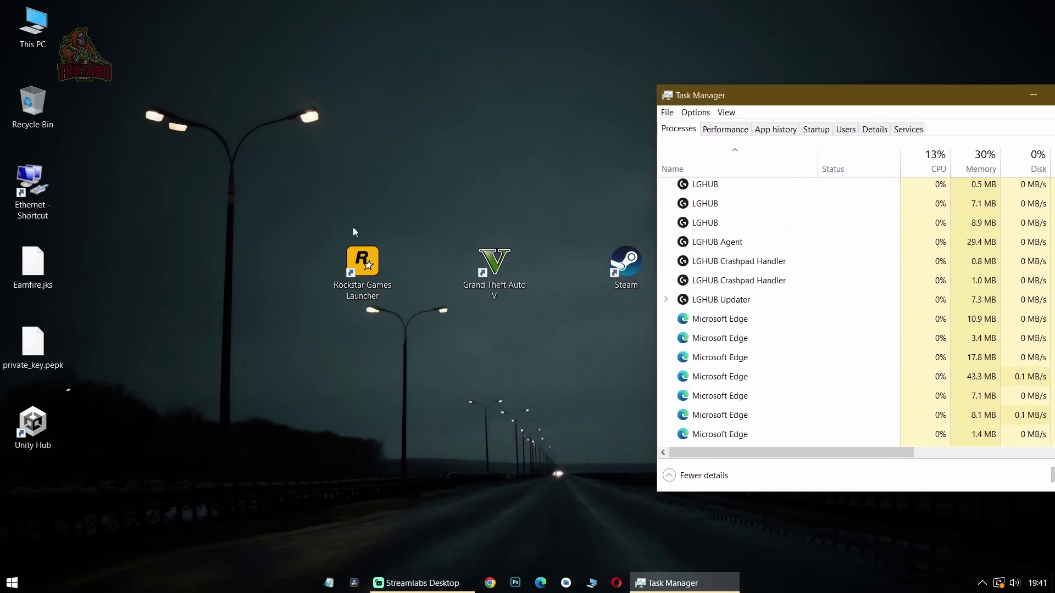
drag(320, 223, 423, 353)
scroll(793, 269, down, 5)
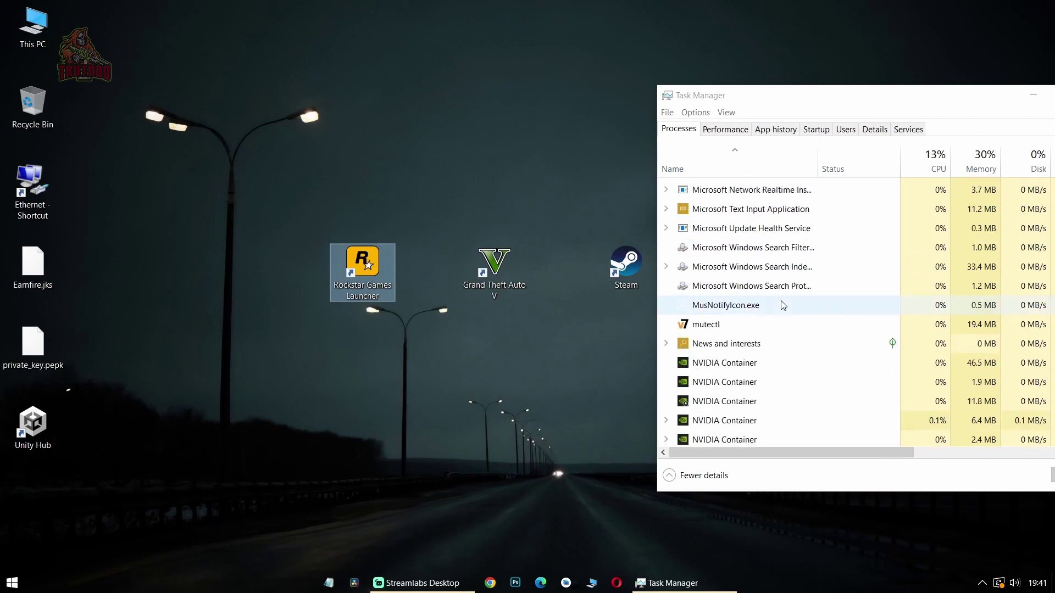
scroll(780, 303, down, 3)
scroll(762, 278, down, 18)
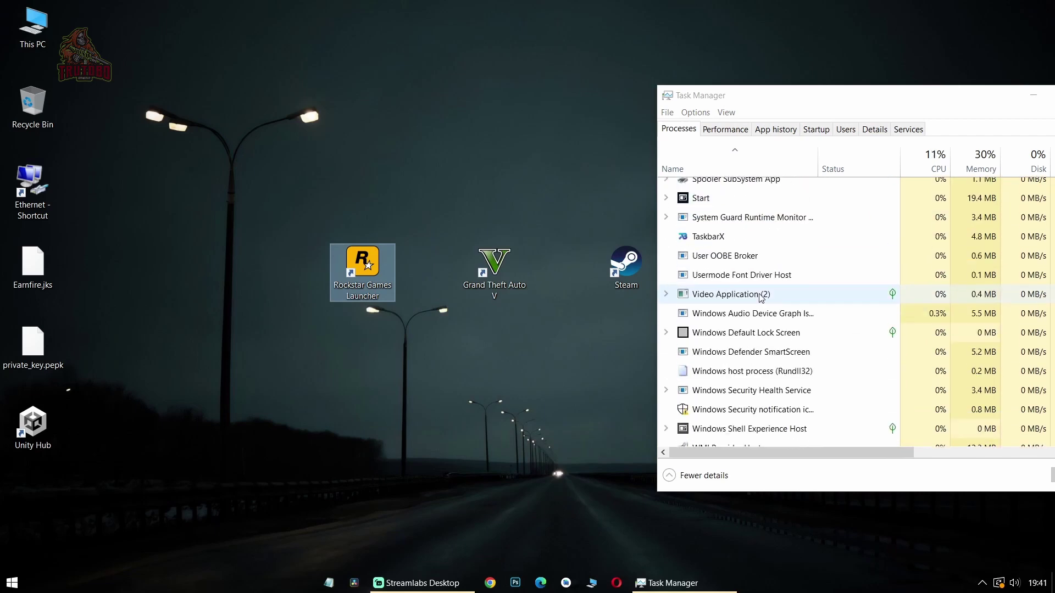
scroll(759, 317, down, 5)
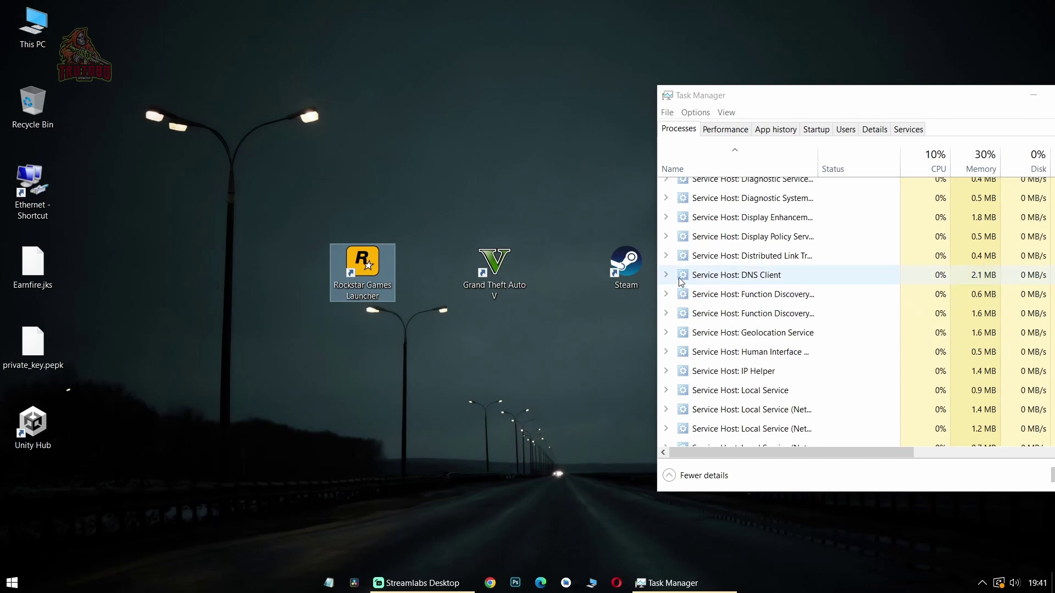
click(767, 294)
scroll(766, 308, up, 20)
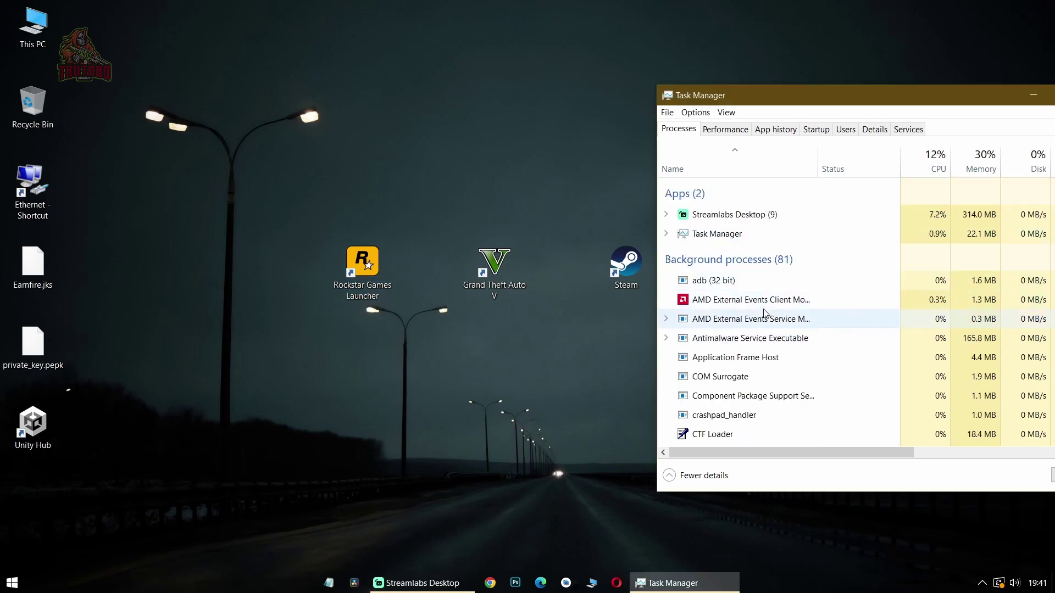
- Jump to the processes whose names begin with M and examine the Microsoft Edge entries
drag(784, 91, 565, 36)
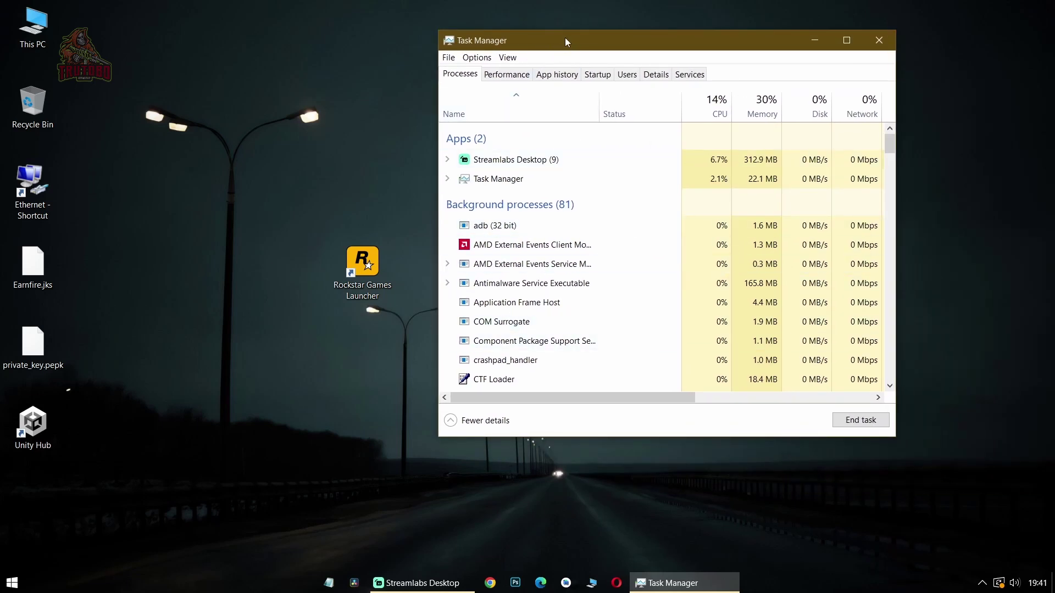
drag(562, 39, 599, 62)
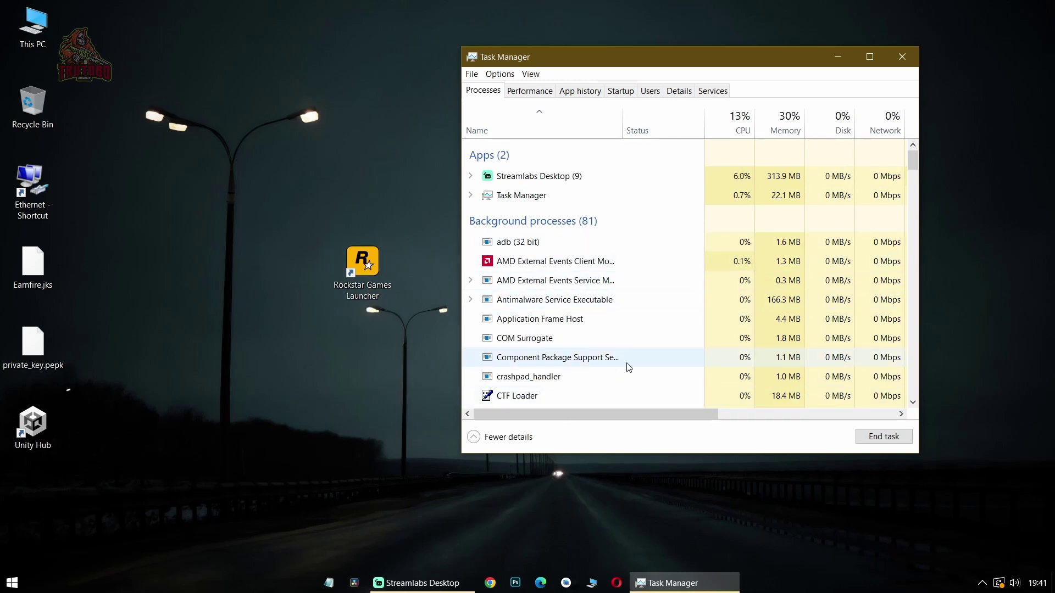
drag(629, 66, 628, 75)
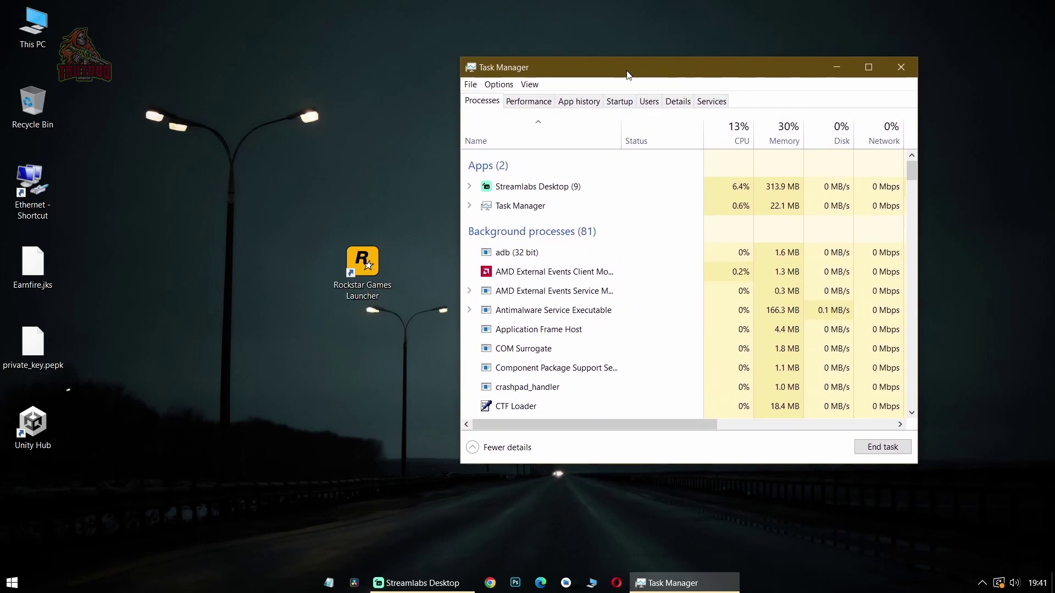
key(m)
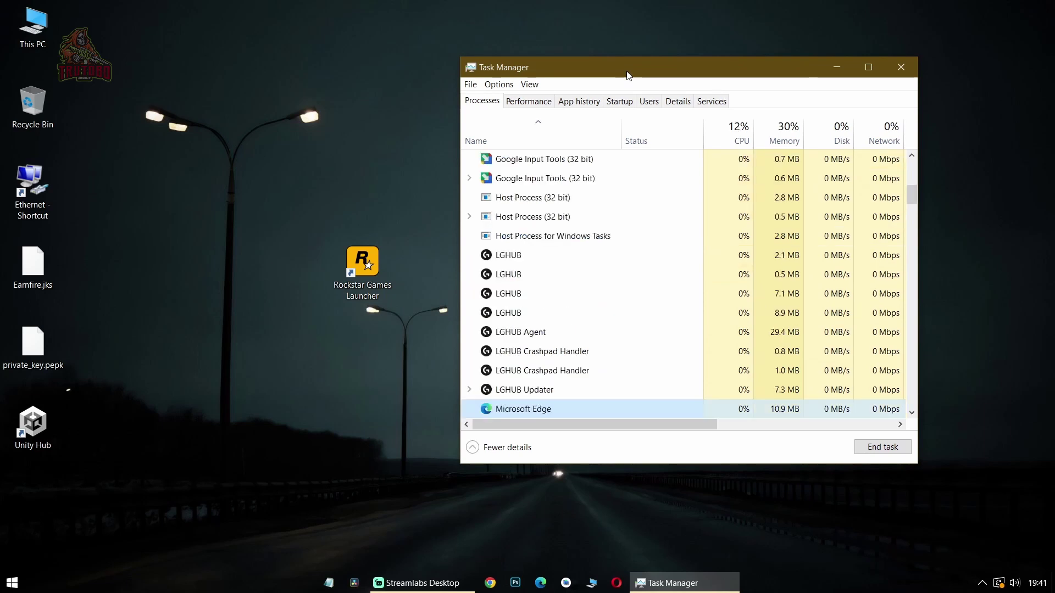
scroll(605, 286, down, 2)
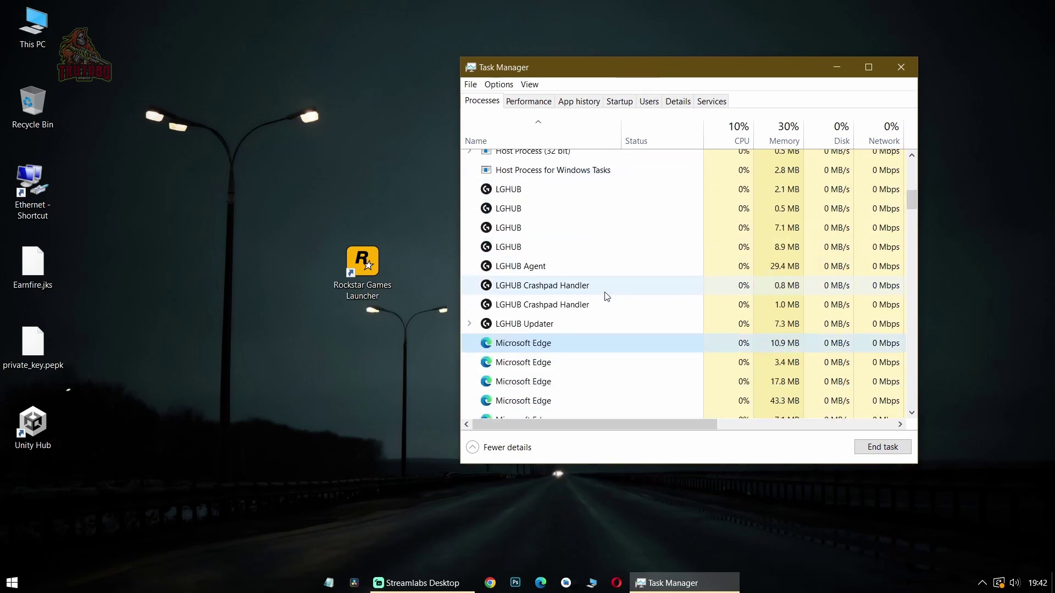
scroll(592, 270, down, 2)
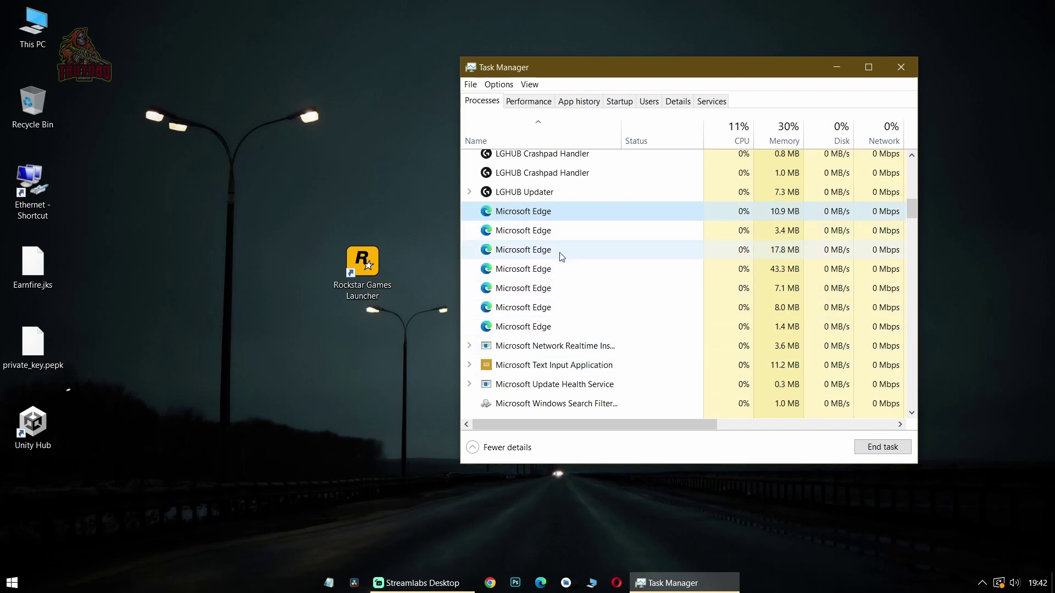
scroll(548, 265, down, 1)
scroll(548, 265, down, 1)
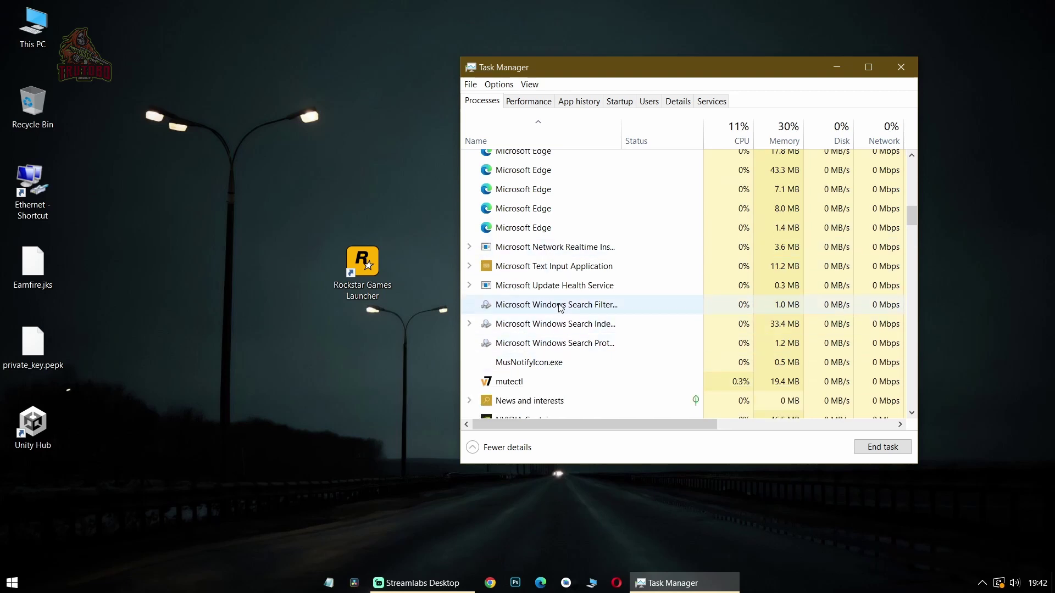
scroll(549, 305, up, 2)
drag(576, 68, 592, 100)
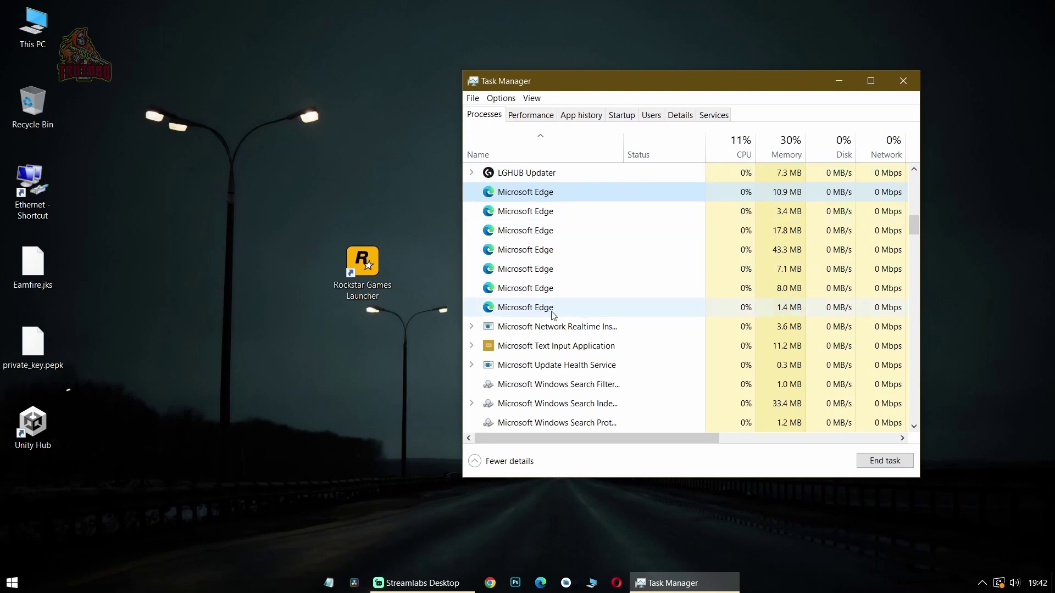
scroll(599, 270, down, 3)
scroll(598, 357, up, 2)
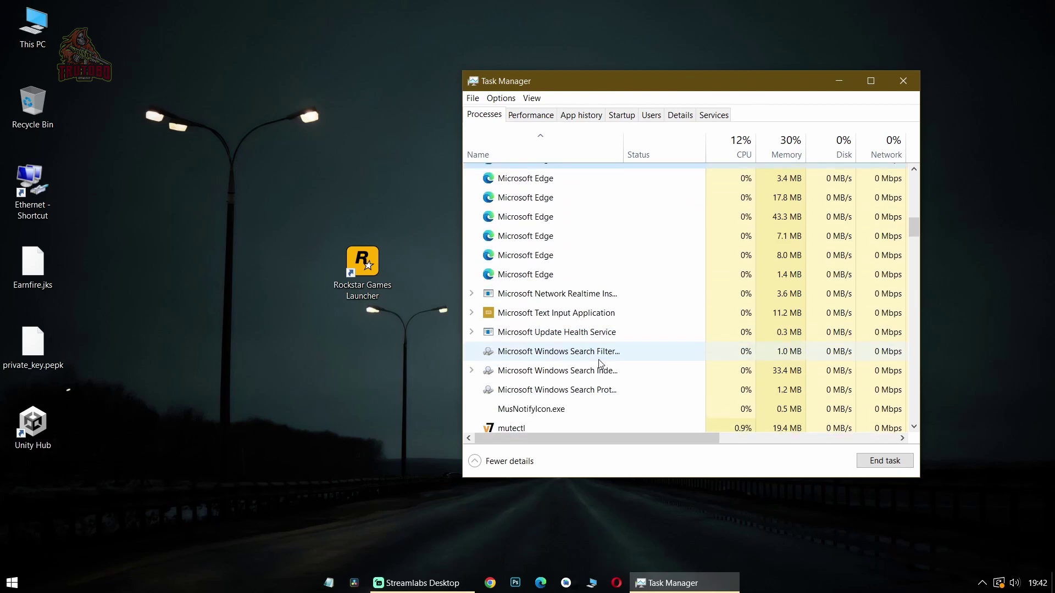
drag(631, 71, 732, 160)
drag(671, 168, 935, 145)
drag(449, 224, 552, 327)
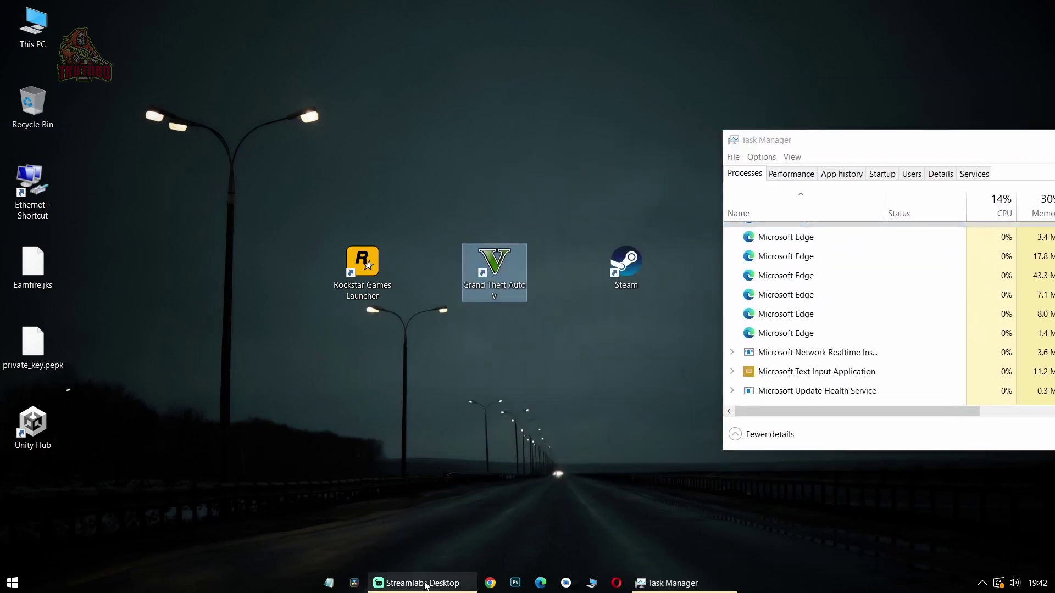
drag(278, 531, 752, 573)
drag(447, 208, 560, 335)
drag(830, 131, 507, 43)
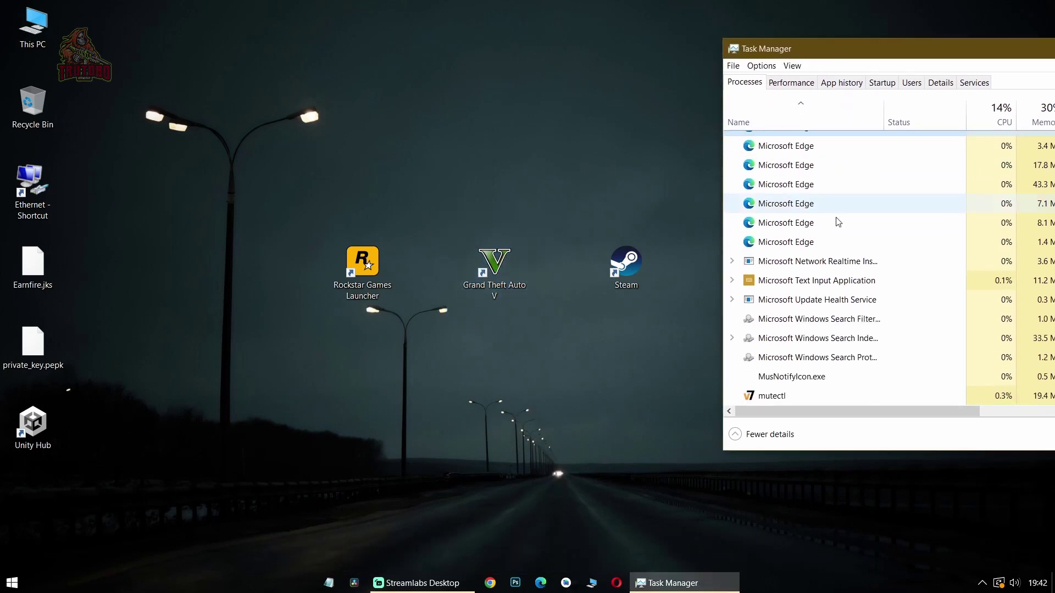
- End two of the Microsoft Edge background processes, one after the other
drag(850, 48, 658, 43)
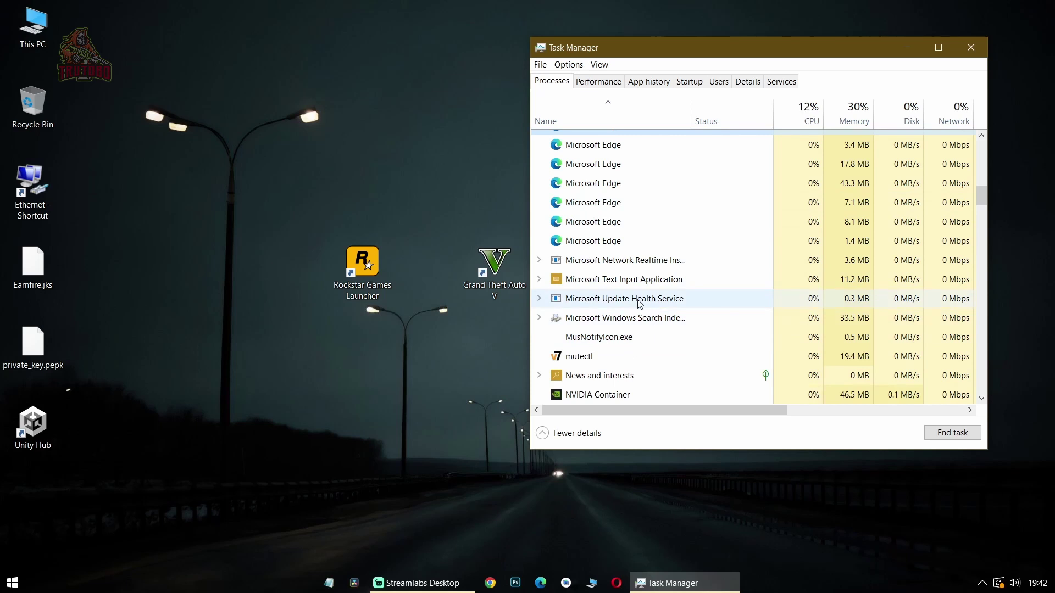
right_click(597, 225)
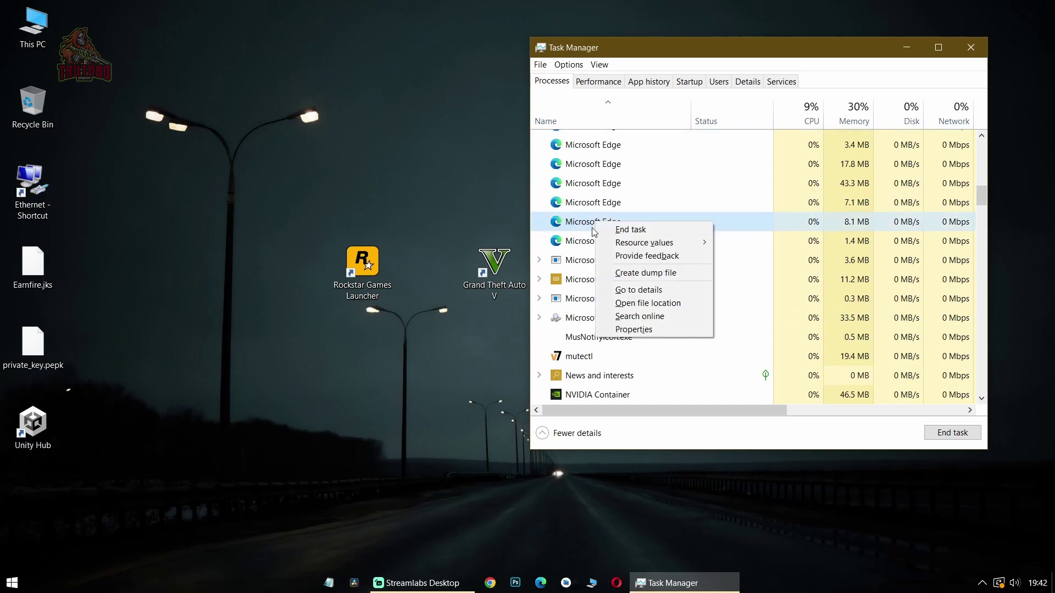
click(646, 230)
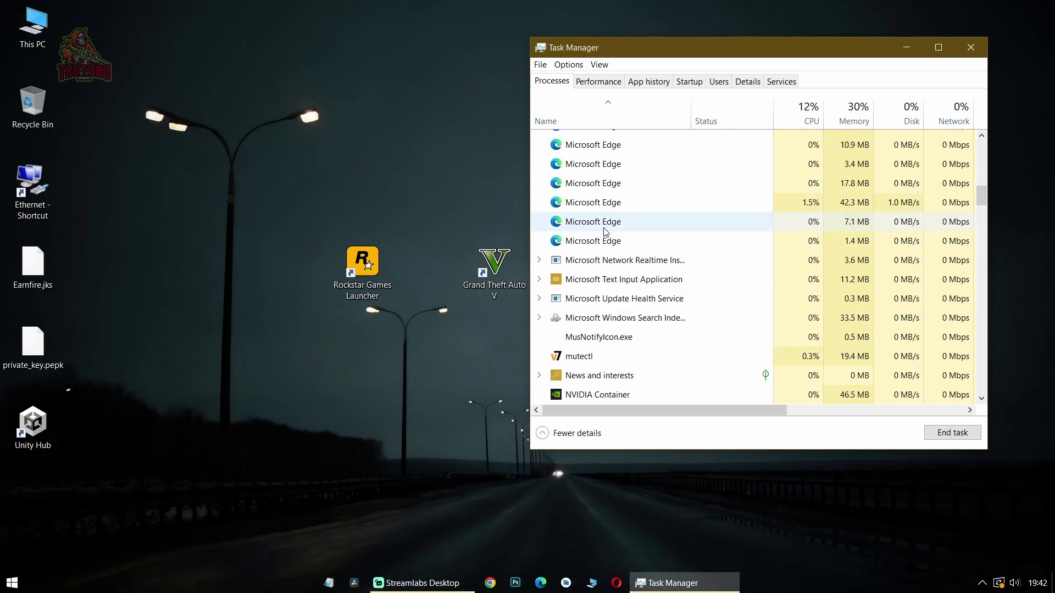
right_click(591, 208)
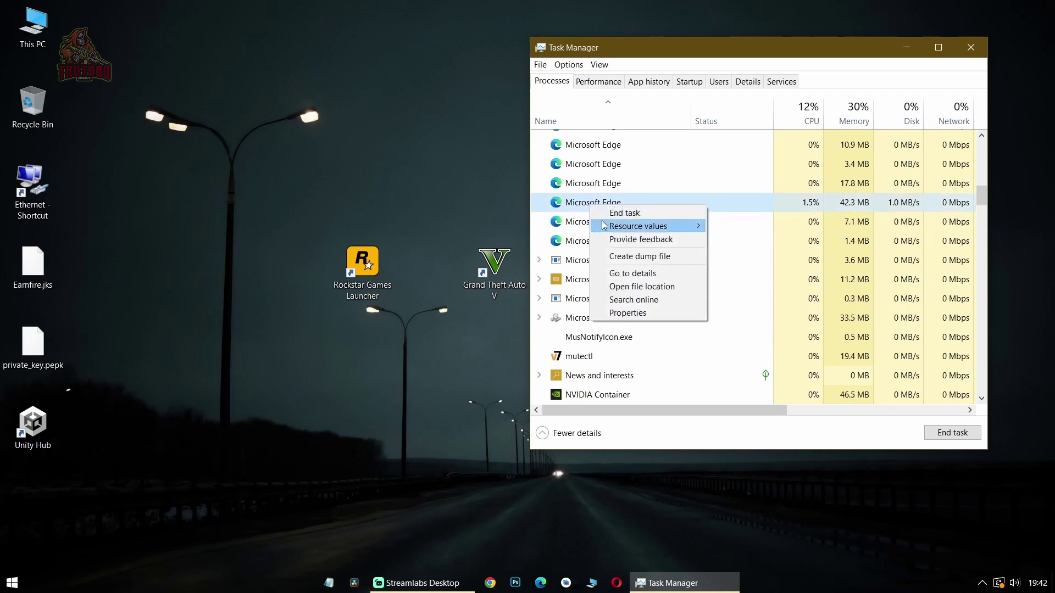
click(639, 213)
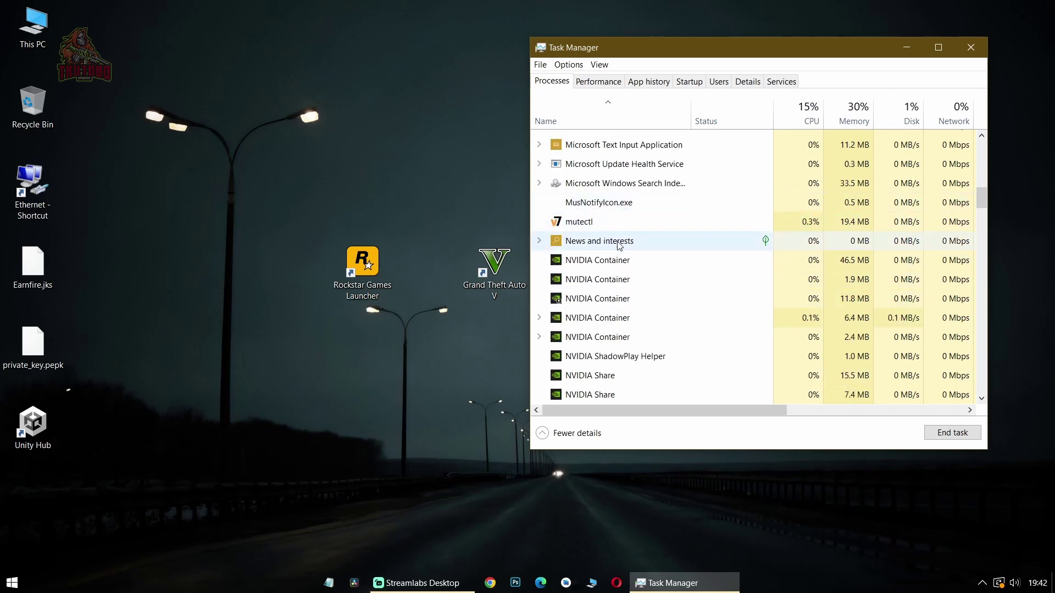
- Check the remaining background processes in the list and close Task Manager
scroll(627, 303, down, 5)
scroll(626, 313, down, 7)
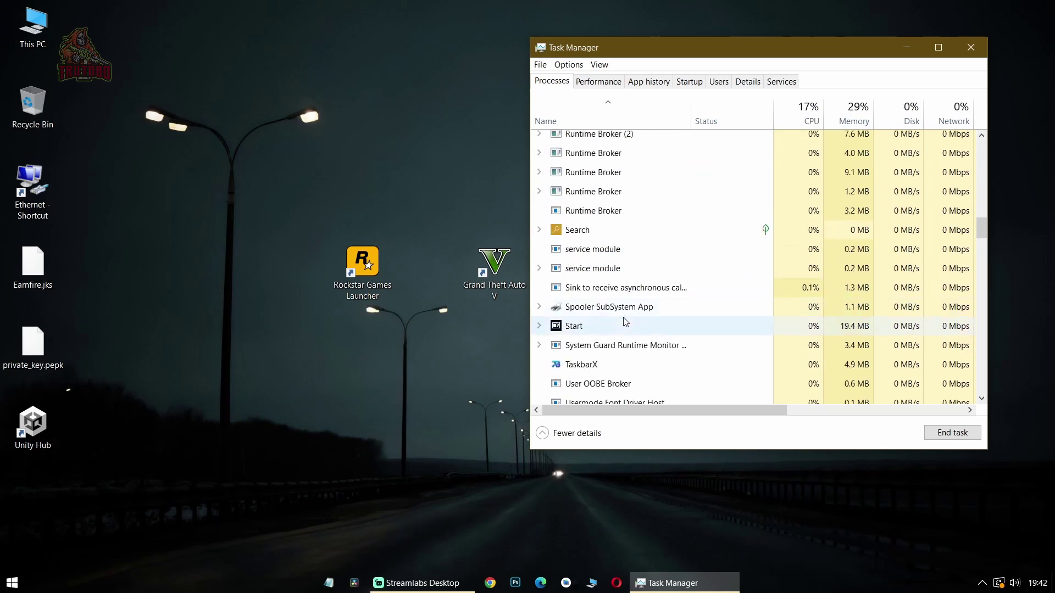
scroll(625, 324, up, 2)
scroll(624, 324, up, 15)
scroll(620, 304, up, 3)
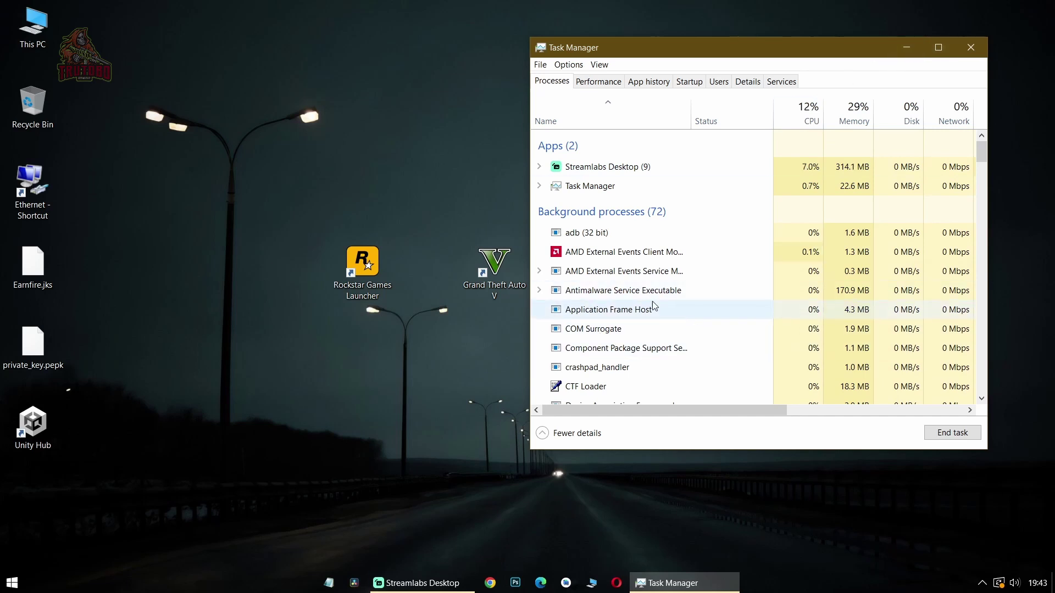
click(971, 47)
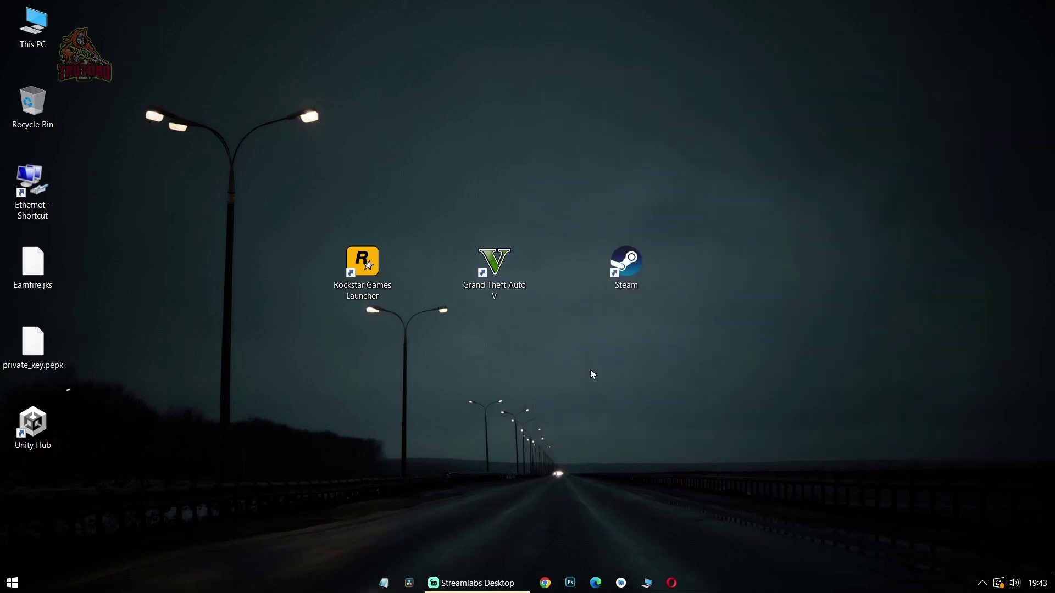
drag(567, 348, 457, 222)
drag(270, 208, 405, 346)
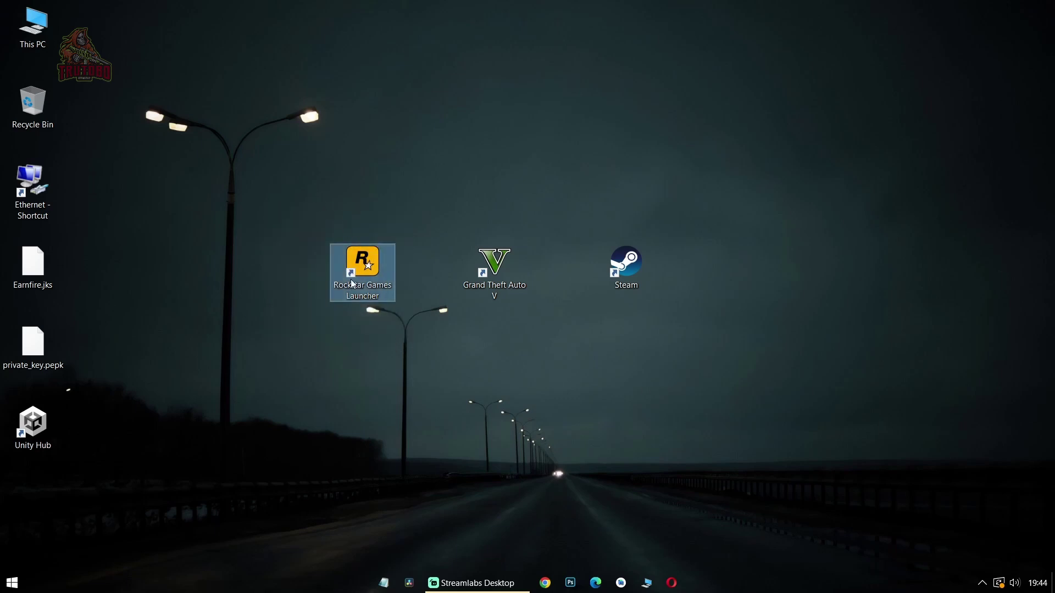
drag(444, 213, 539, 348)
drag(326, 201, 425, 330)
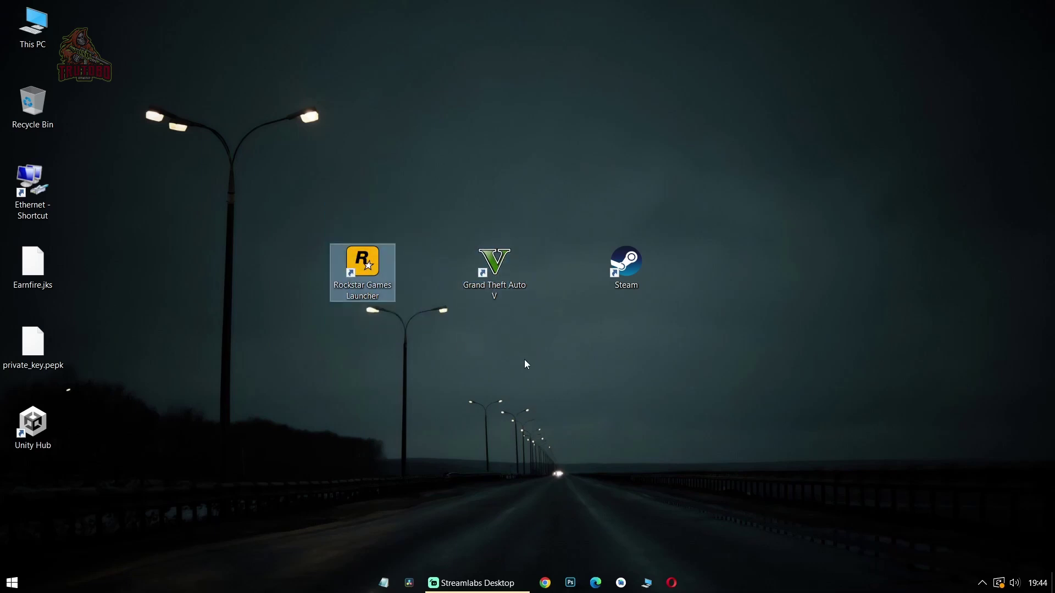
click(613, 360)
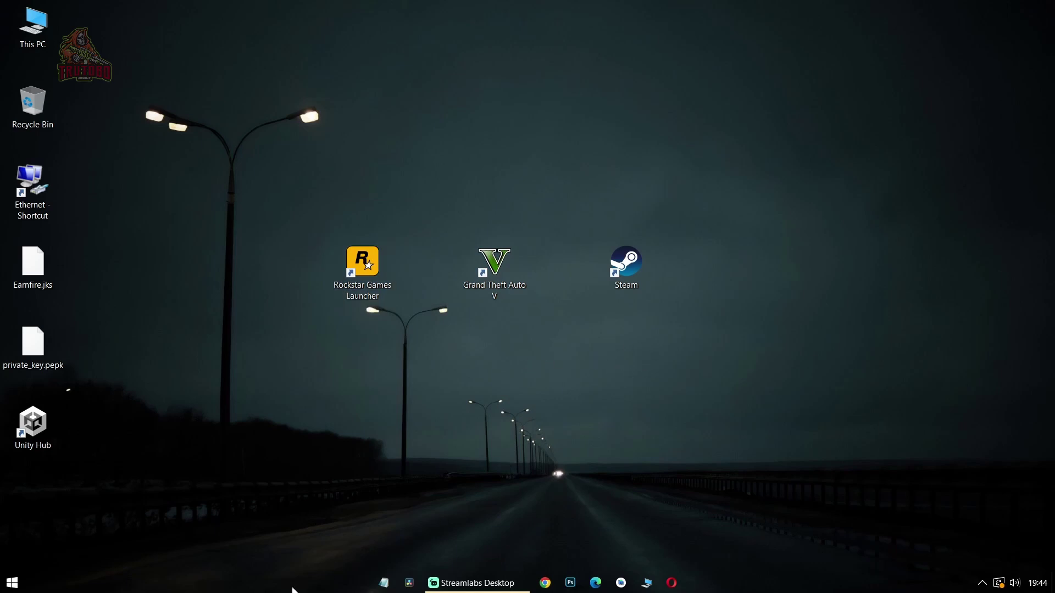